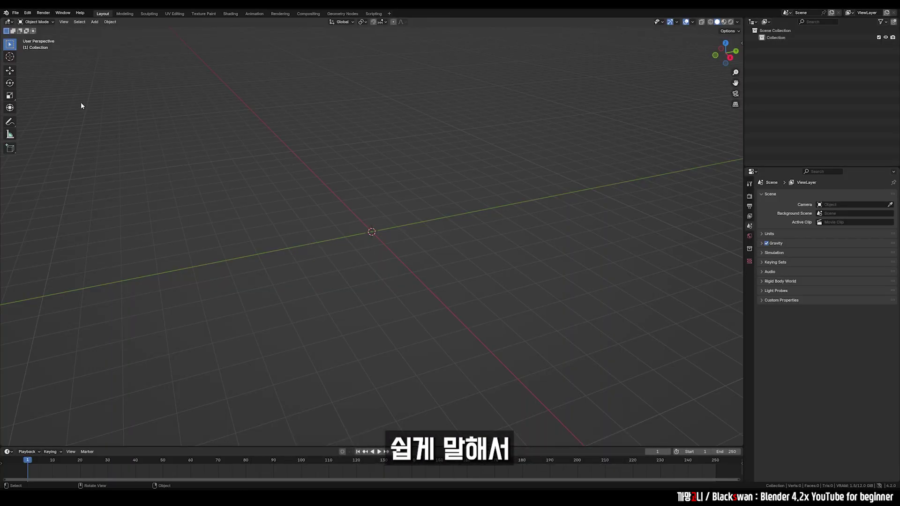
Step: Open the Add-ons preferences and search for 'looptool', finding only a Missing Built-in Add-ons notice
{"action": "left_click", "coordinate": [28, 13]}
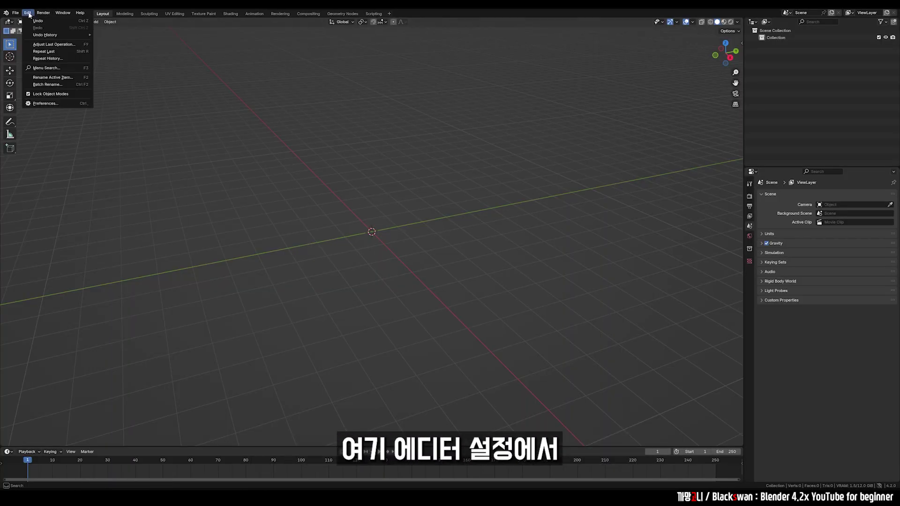
{"action": "left_click", "coordinate": [54, 103]}
{"action": "left_click", "coordinate": [155, 248]}
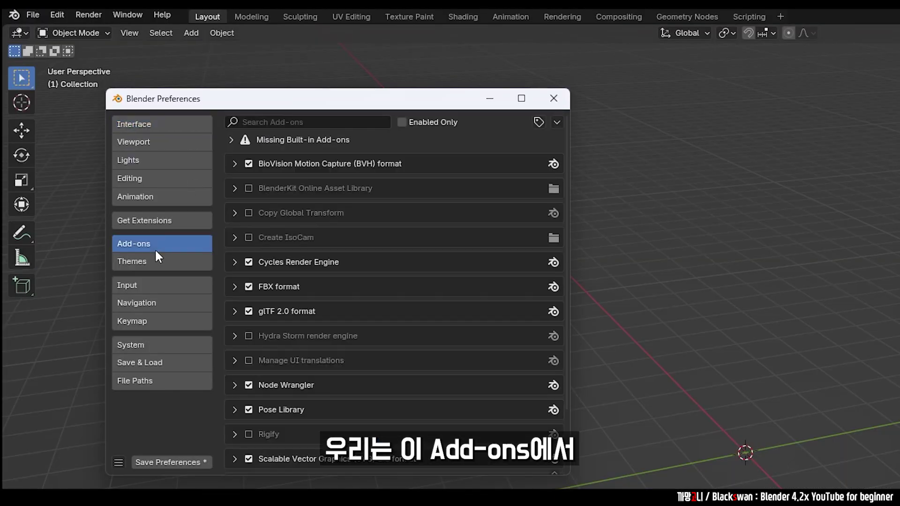
{"action": "left_click", "coordinate": [291, 121]}
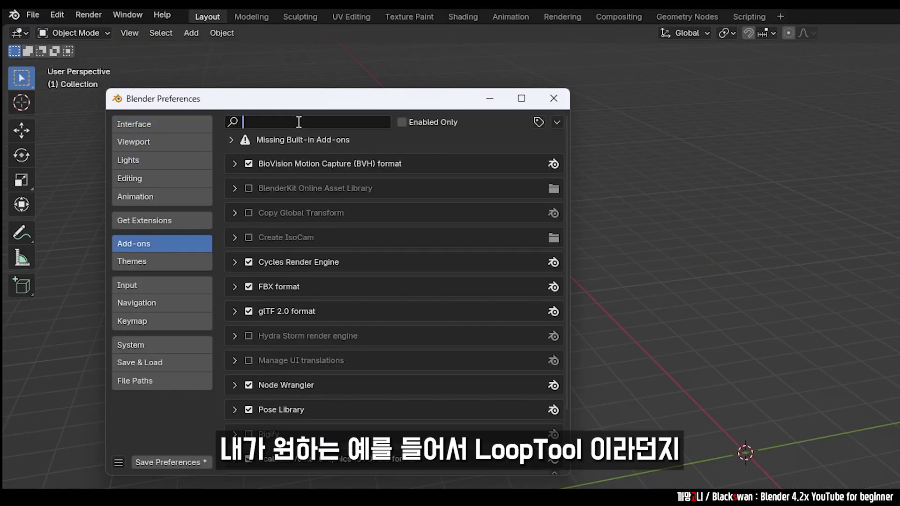
{"action": "type", "text": "looptool"}
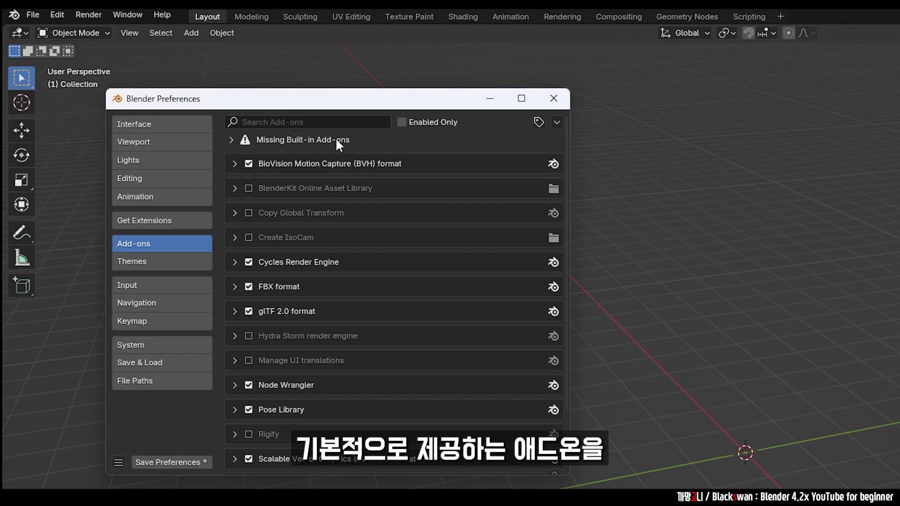
Step: Expand the Missing Built-in Add-ons section of the Add-ons list
{"action": "left_click", "coordinate": [231, 139]}
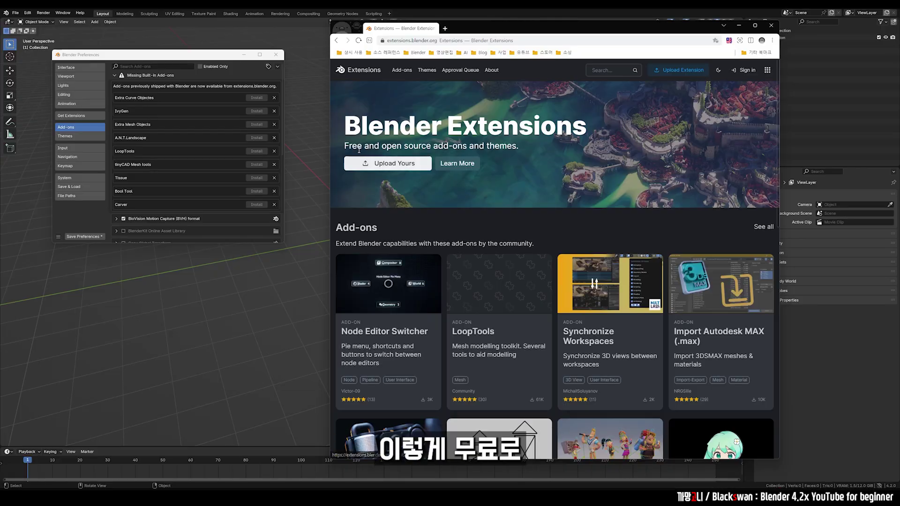
Step: Highlight the words 'open' and 'themes' in the site subtitle, then clear the selection
{"action": "left_click_drag", "start_coordinate": [381, 147], "coordinate": [462, 147]}
{"action": "double_click", "coordinate": [501, 146]}
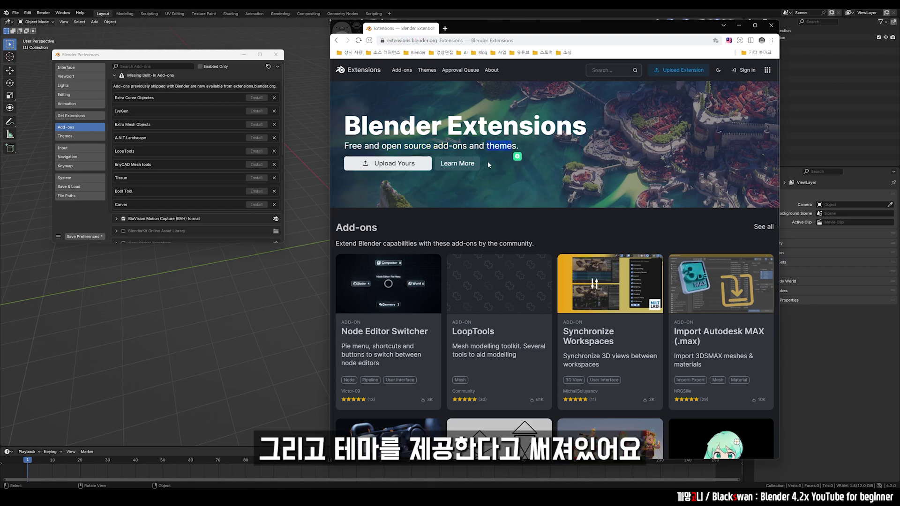
{"action": "left_click", "coordinate": [557, 149]}
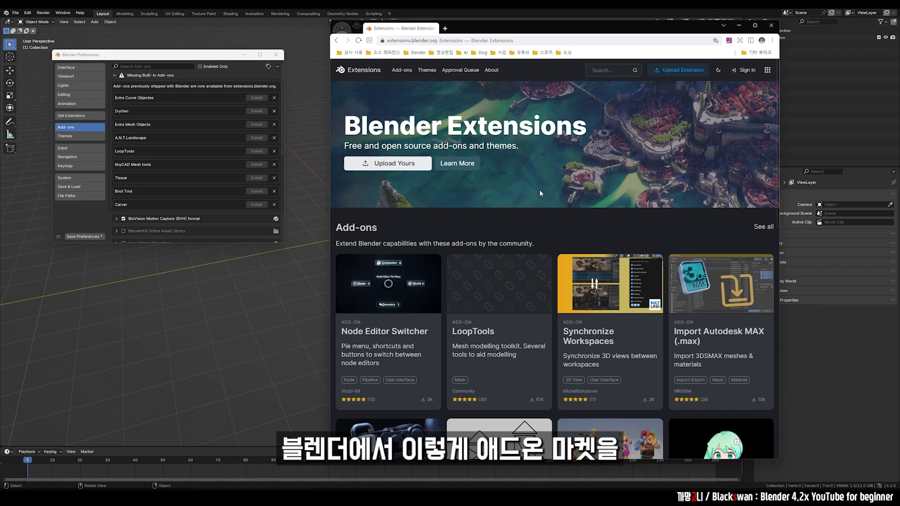
Step: Scroll down the homepage to the Add-ons cards like ND, CloudRig and MMD Tools
{"action": "scroll", "coordinate": [586, 209], "scroll_direction": "down", "scroll_amount": 1}
{"action": "scroll", "coordinate": [586, 209], "scroll_direction": "down", "scroll_amount": 4}
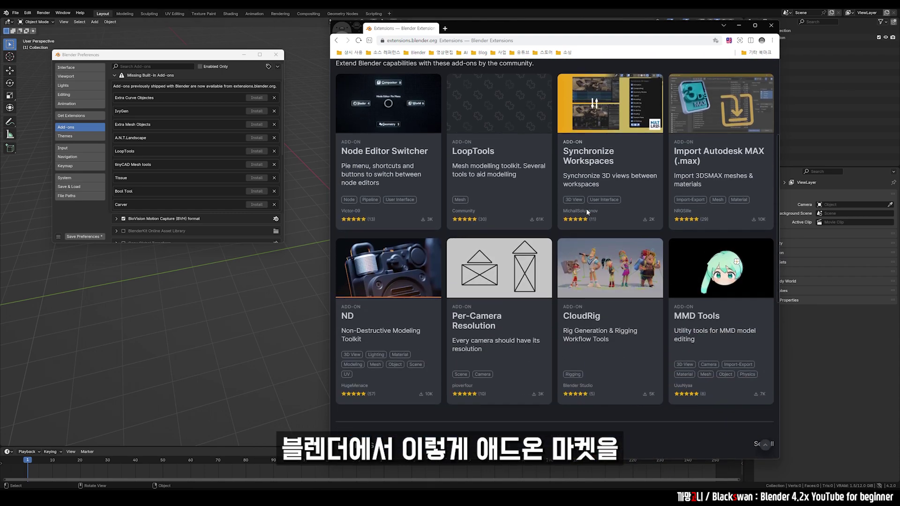
{"action": "scroll", "coordinate": [586, 208], "scroll_direction": "down", "scroll_amount": 2}
{"action": "scroll", "coordinate": [585, 208], "scroll_direction": "down", "scroll_amount": 2}
{"action": "scroll", "coordinate": [586, 208], "scroll_direction": "down", "scroll_amount": 2}
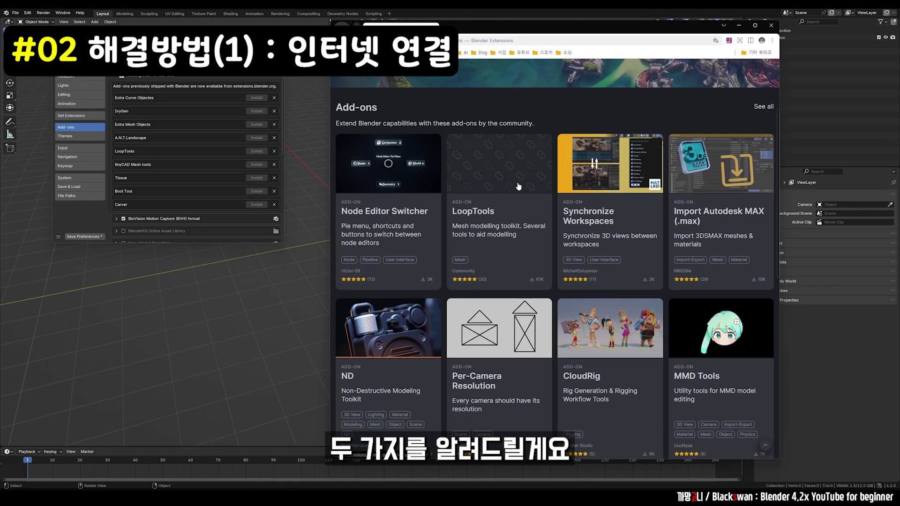
Step: Return to Blender, view the unchecked Allow Online Access setting under System, and close Preferences
{"action": "left_click", "coordinate": [739, 27]}
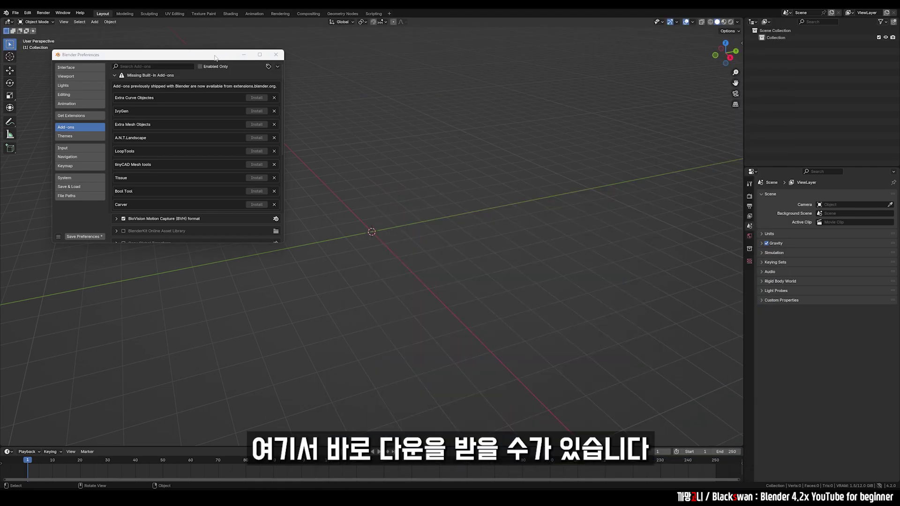
{"action": "left_click_drag", "start_coordinate": [215, 59], "coordinate": [236, 70]}
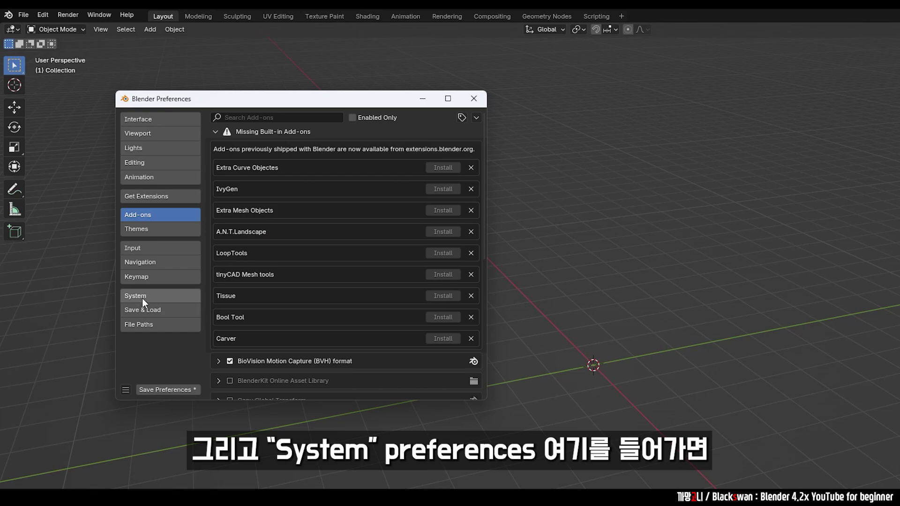
{"action": "left_click", "coordinate": [162, 297]}
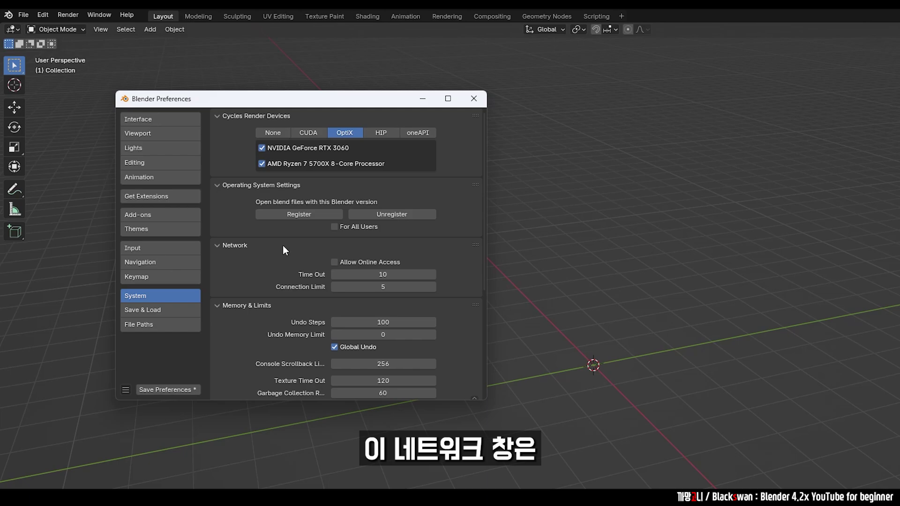
{"action": "left_click", "coordinate": [477, 98]}
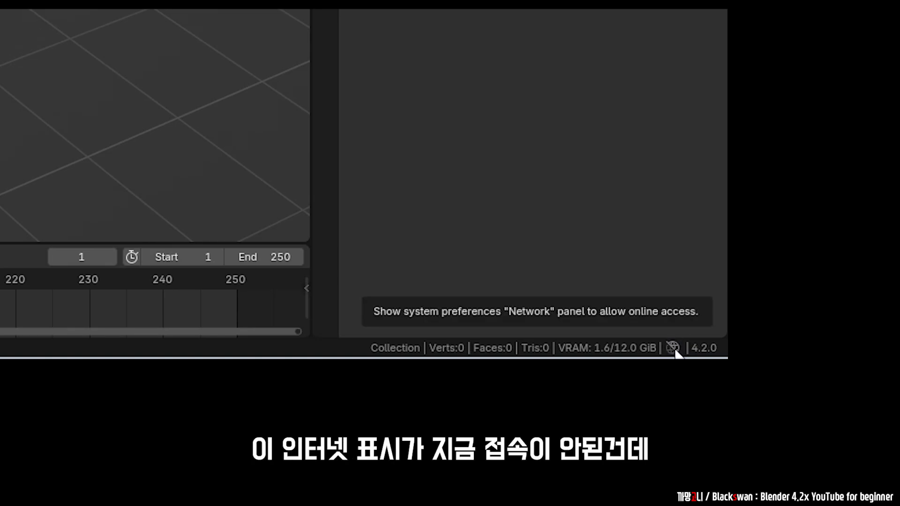
Step: Open Network preferences from the status-bar offline indicator and enable Allow Online Access
{"action": "left_click", "coordinate": [675, 350]}
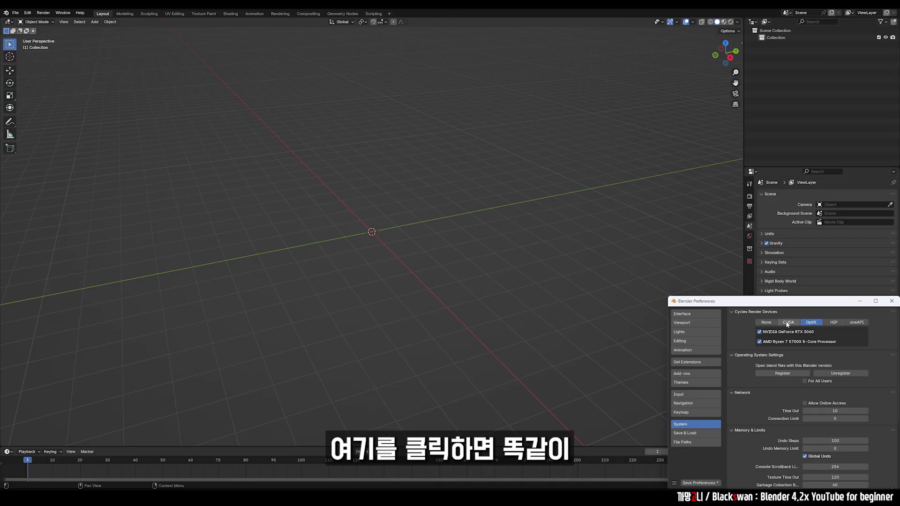
{"action": "left_click_drag", "start_coordinate": [775, 303], "coordinate": [256, 99]}
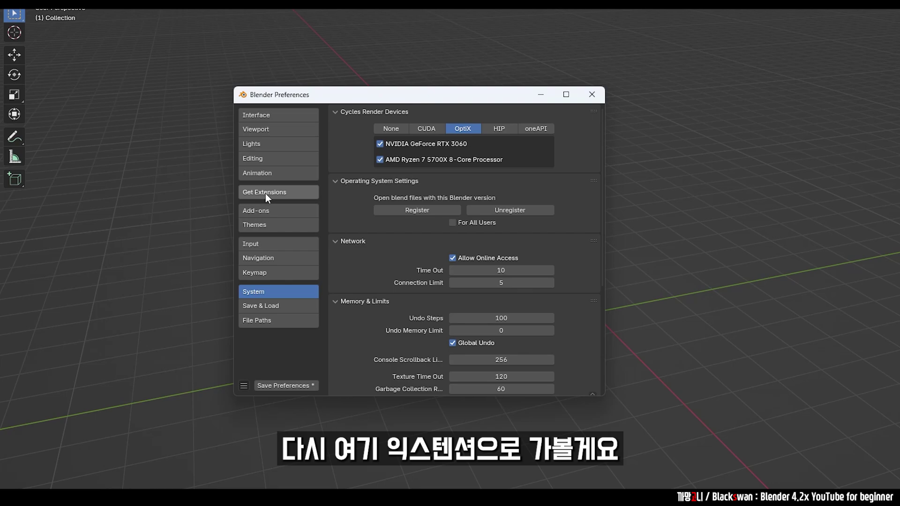
Step: Install LoopTools from the expanded Missing Built-in Add-ons list
{"action": "left_click", "coordinate": [282, 192]}
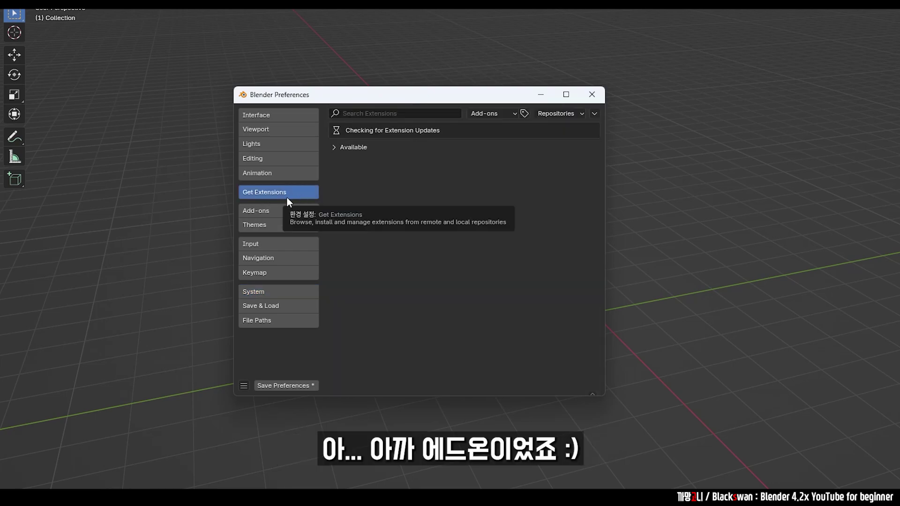
{"action": "left_click", "coordinate": [277, 210]}
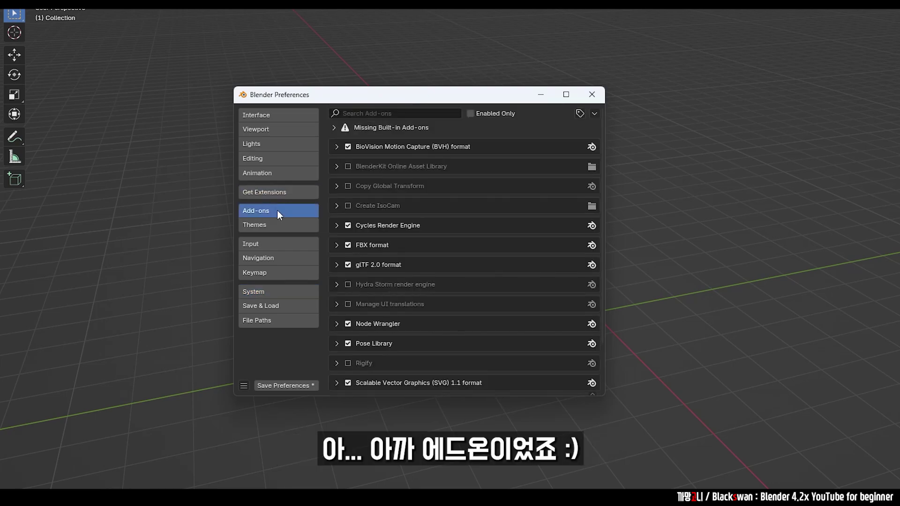
{"action": "left_click", "coordinate": [335, 128]}
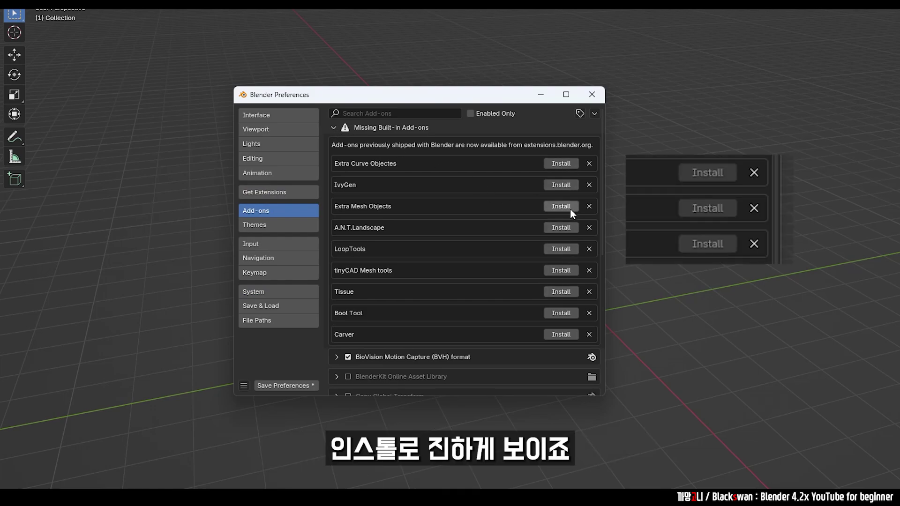
{"action": "left_click", "coordinate": [566, 251]}
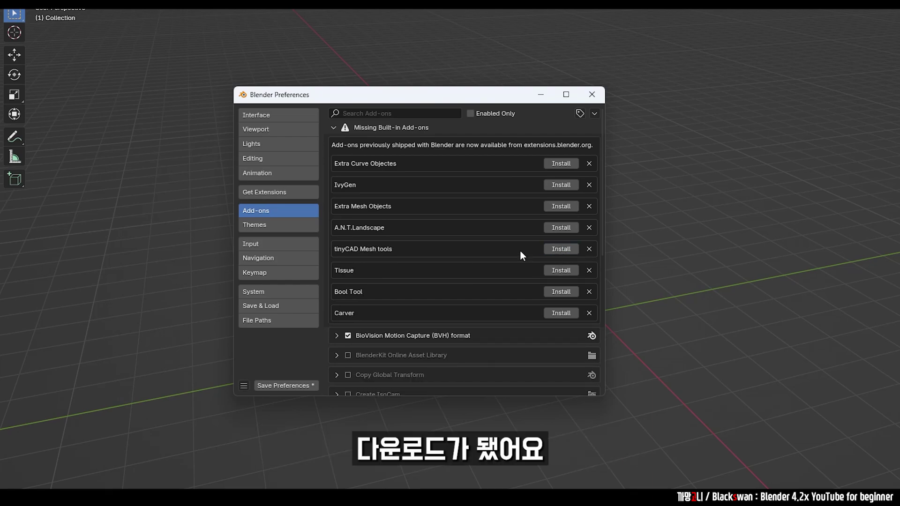
{"action": "left_click", "coordinate": [406, 111]}
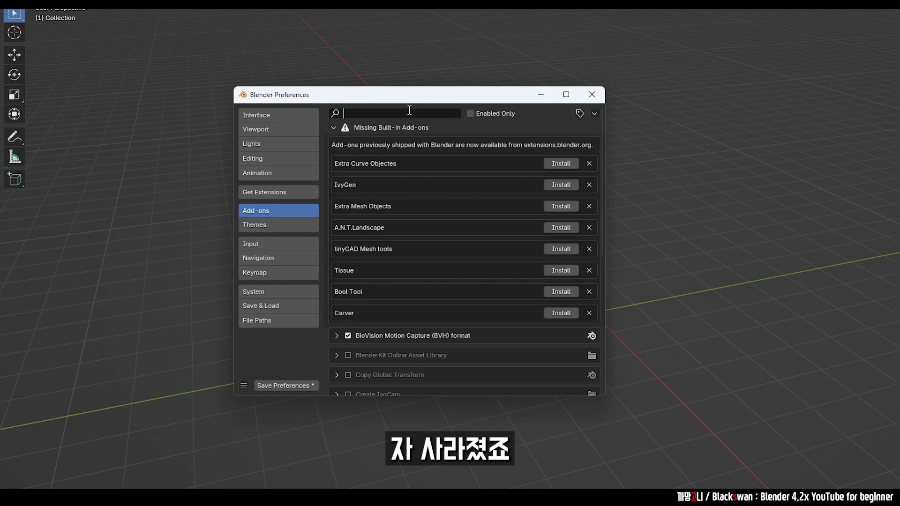
Step: Filter the add-ons by 'loop' and confirm LoopTools is installed and enabled
{"action": "type", "text": "loop"}
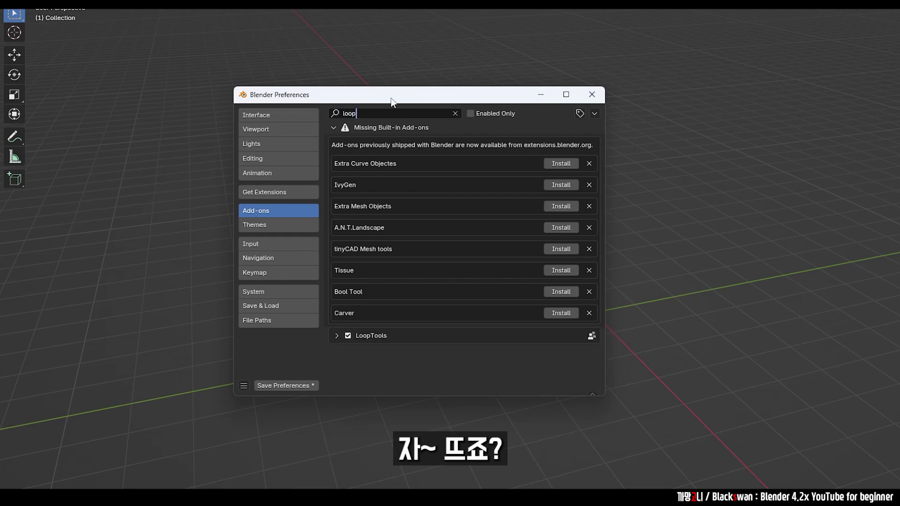
{"action": "left_click", "coordinate": [333, 127]}
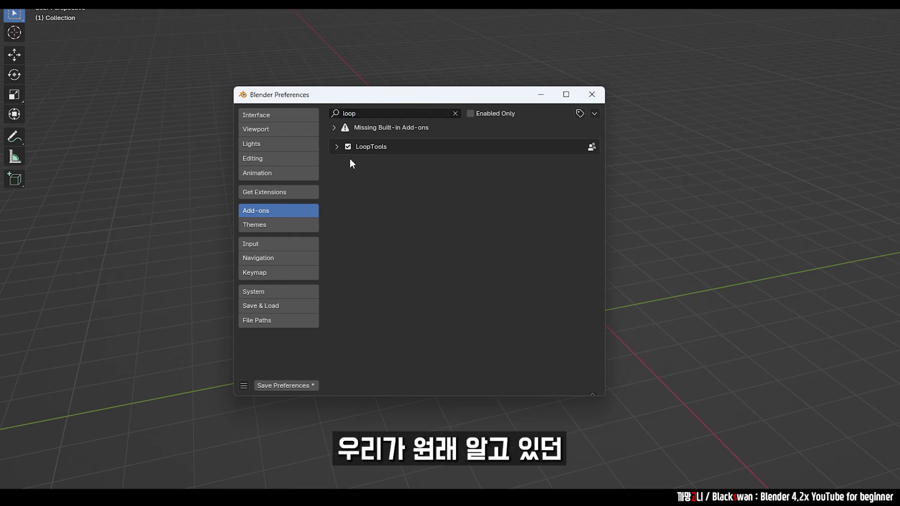
{"action": "left_click", "coordinate": [341, 147]}
{"action": "left_click", "coordinate": [337, 142]}
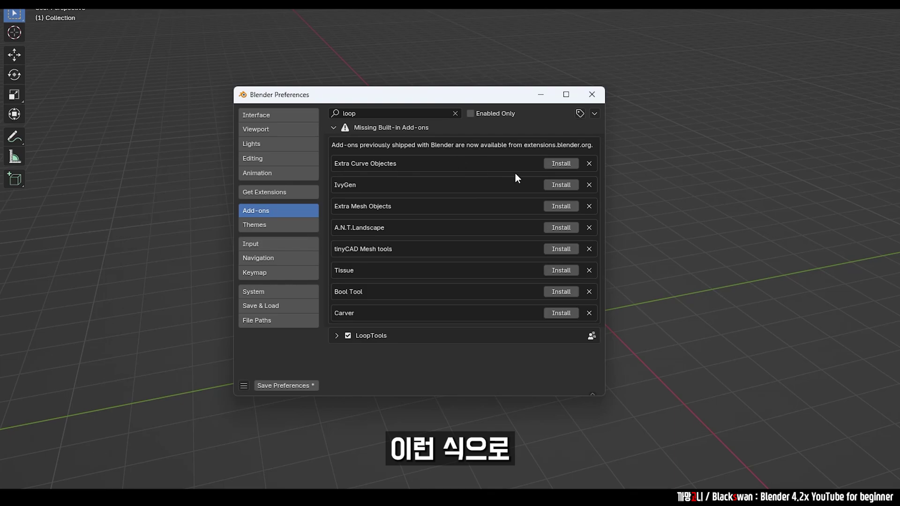
Step: Expand the Available extensions list, scroll through it, and filter it by 'uv'
{"action": "left_click", "coordinate": [335, 128]}
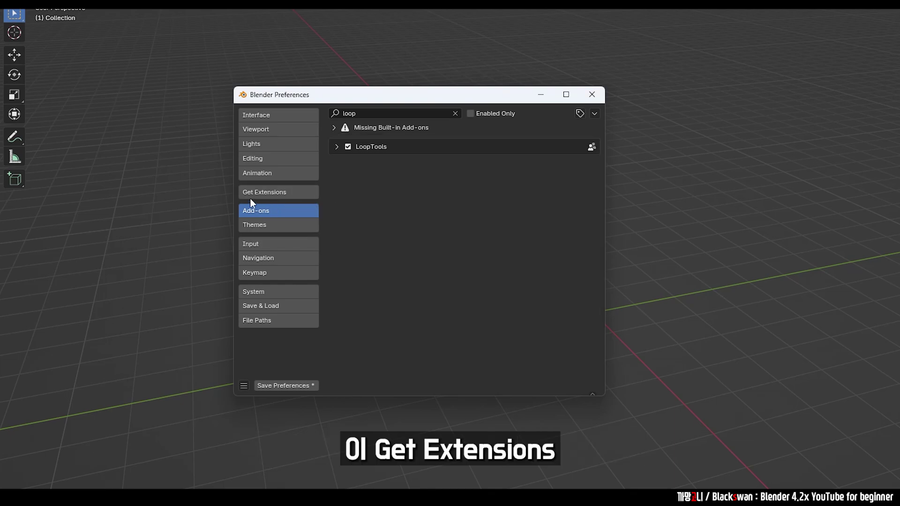
{"action": "left_click", "coordinate": [302, 194]}
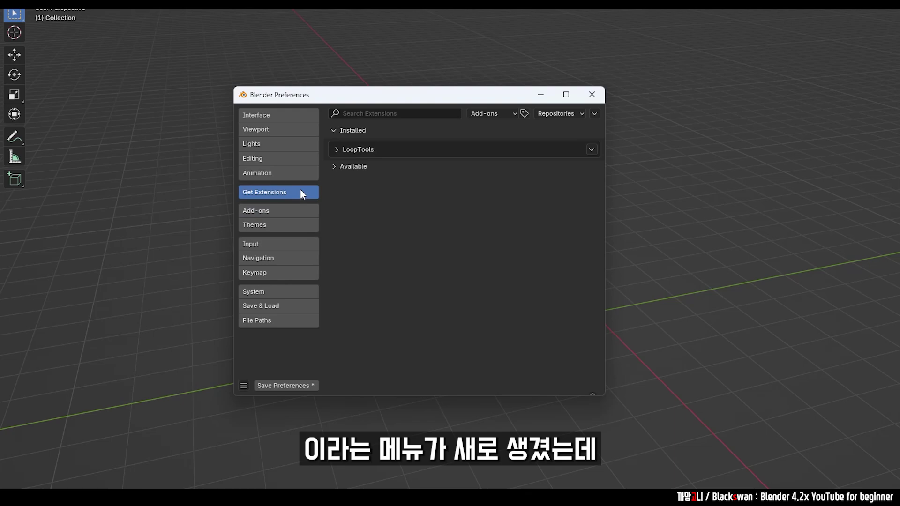
{"action": "left_click", "coordinate": [335, 166]}
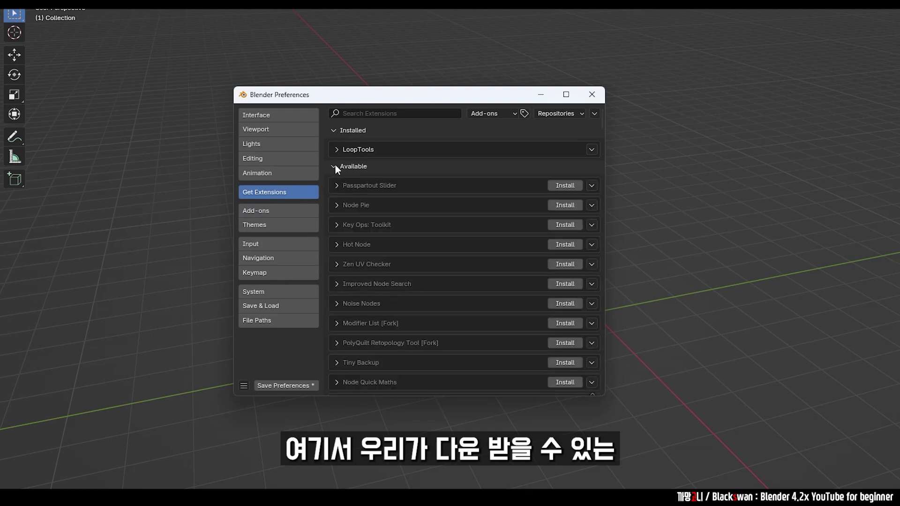
{"action": "scroll", "coordinate": [359, 193], "scroll_direction": "down", "scroll_amount": 5}
{"action": "scroll", "coordinate": [362, 190], "scroll_direction": "down", "scroll_amount": 5}
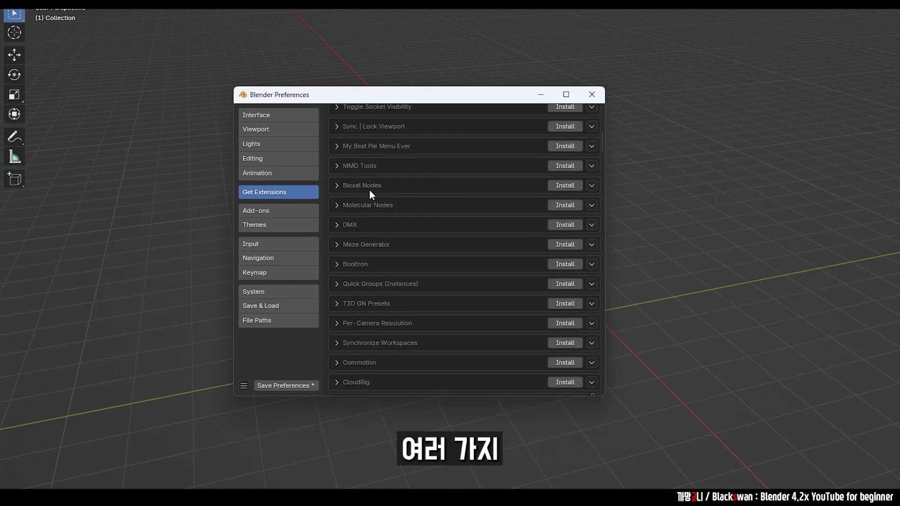
{"action": "scroll", "coordinate": [369, 190], "scroll_direction": "down", "scroll_amount": 5}
{"action": "scroll", "coordinate": [392, 198], "scroll_direction": "down", "scroll_amount": 3}
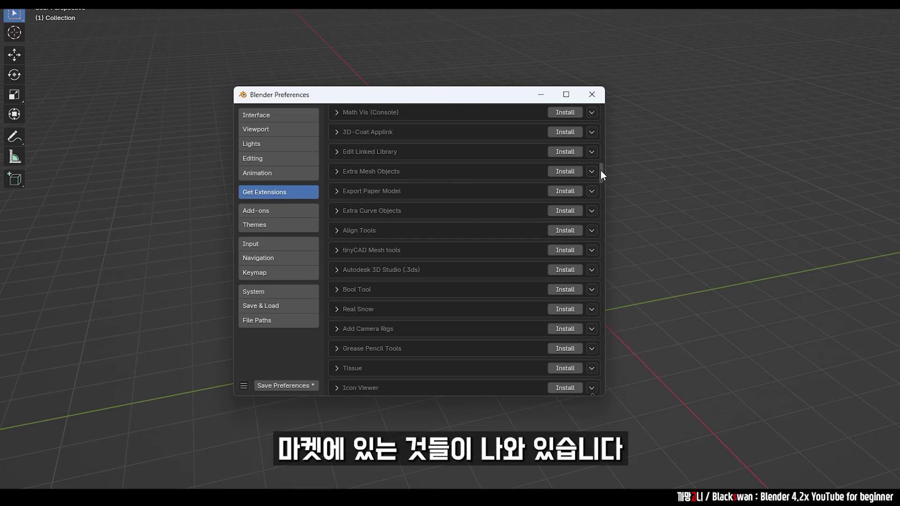
{"action": "mouse_move", "coordinate": [601, 170]}
{"action": "left_mouse_down"}
{"action": "mouse_move", "coordinate": [598, 367]}
{"action": "mouse_move", "coordinate": [607, 135]}
{"action": "left_mouse_up"}
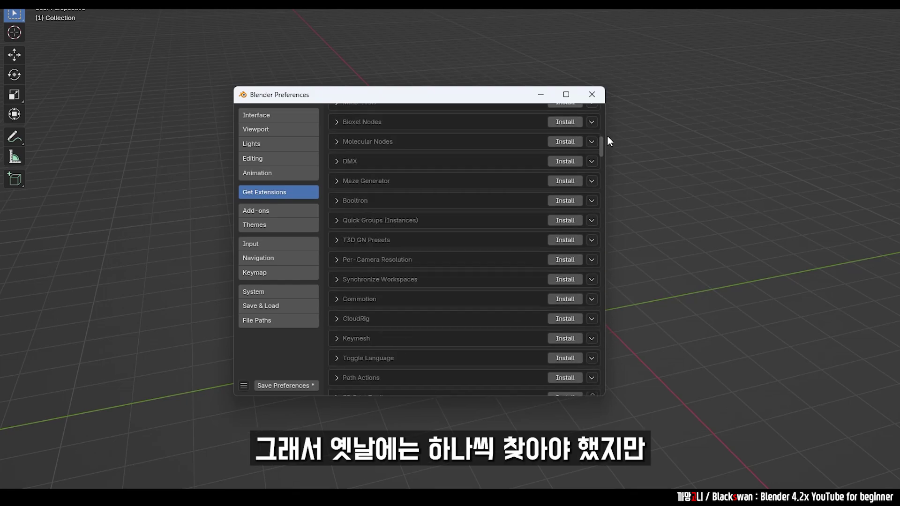
{"action": "left_click", "coordinate": [425, 114]}
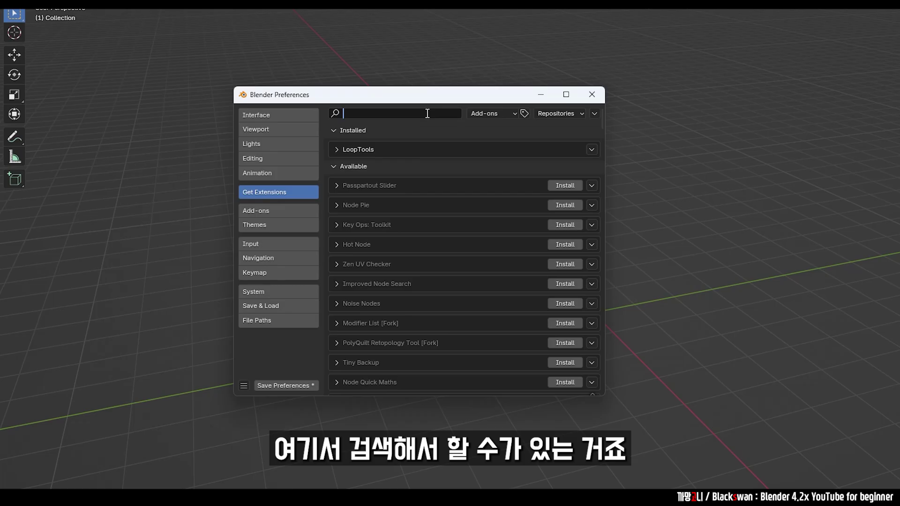
{"action": "type", "text": "uv"}
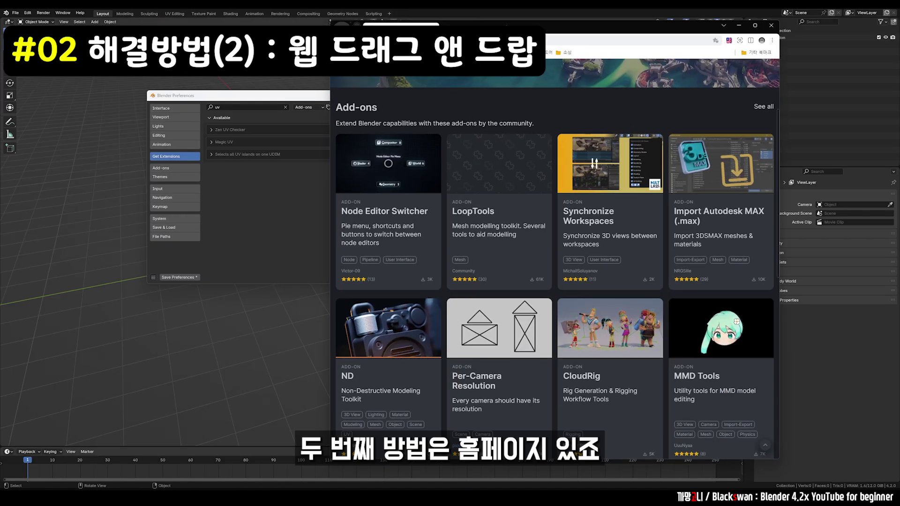
Step: Drag the Blender Extensions website window over the Blender window
{"action": "left_click_drag", "start_coordinate": [508, 24], "coordinate": [424, 13]}
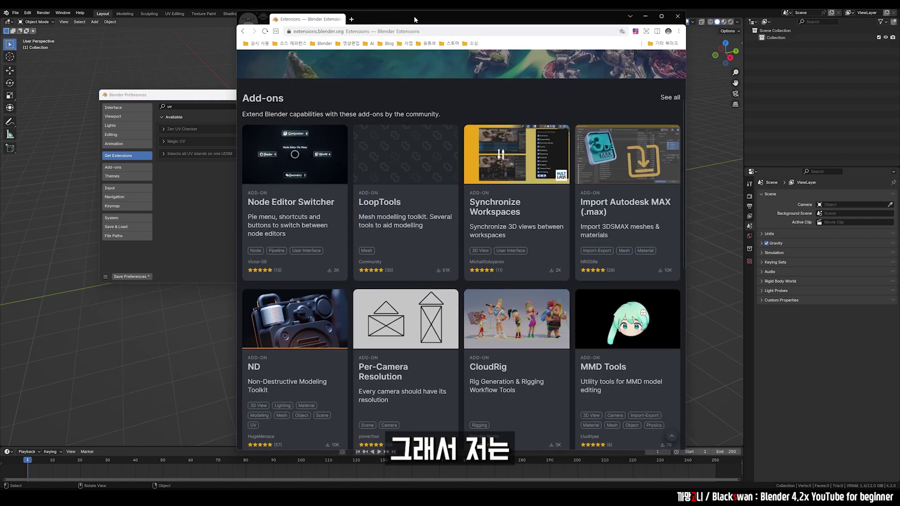
Step: Scroll the website's Add-ons grid and open the ND add-on's page
{"action": "scroll", "coordinate": [377, 182], "scroll_direction": "up", "scroll_amount": 5}
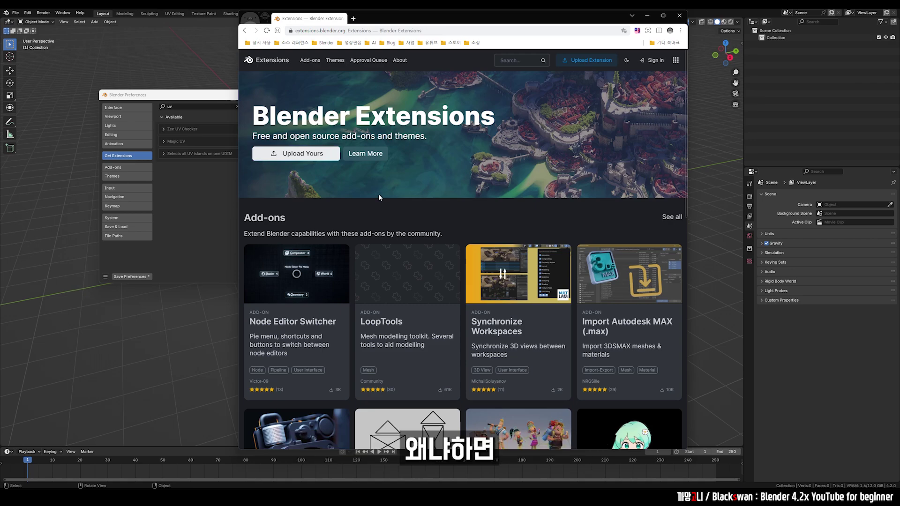
{"action": "scroll", "coordinate": [376, 192], "scroll_direction": "down", "scroll_amount": 3}
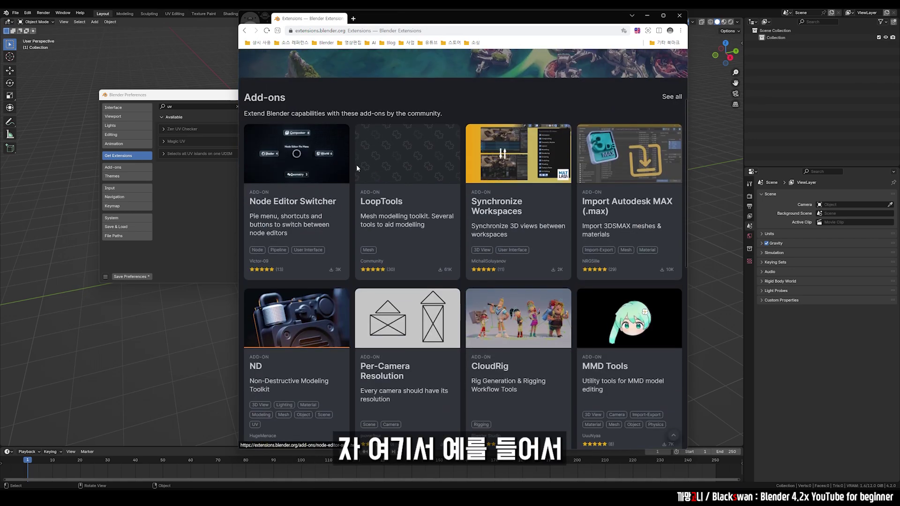
{"action": "scroll", "coordinate": [422, 229], "scroll_direction": "down", "scroll_amount": 2}
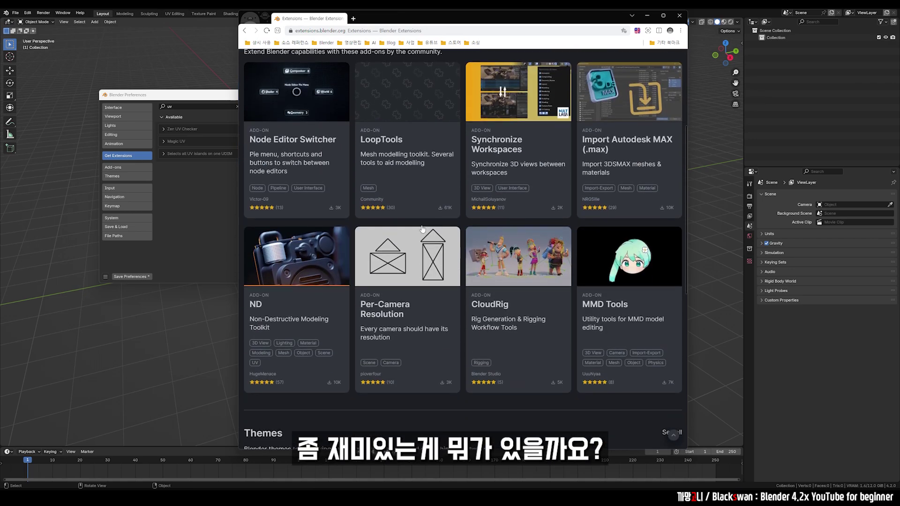
{"action": "scroll", "coordinate": [422, 228], "scroll_direction": "down", "scroll_amount": 2}
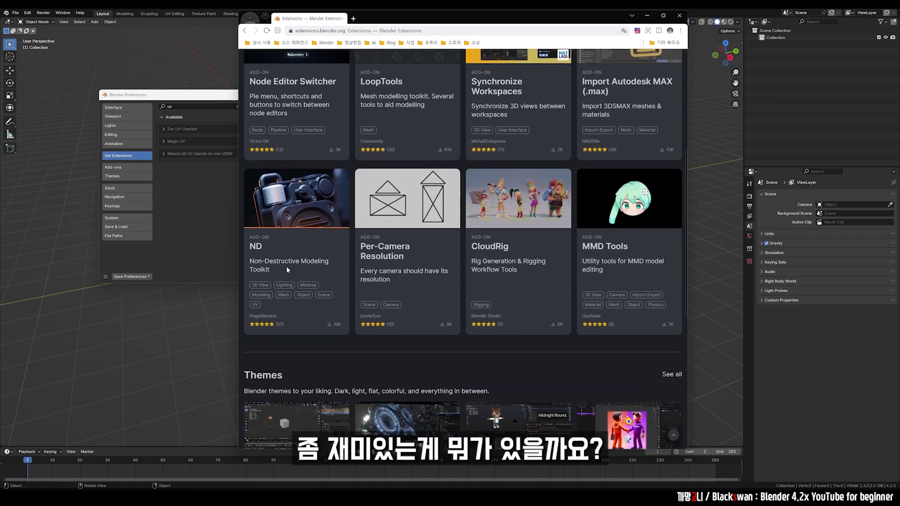
{"action": "left_click", "coordinate": [312, 209]}
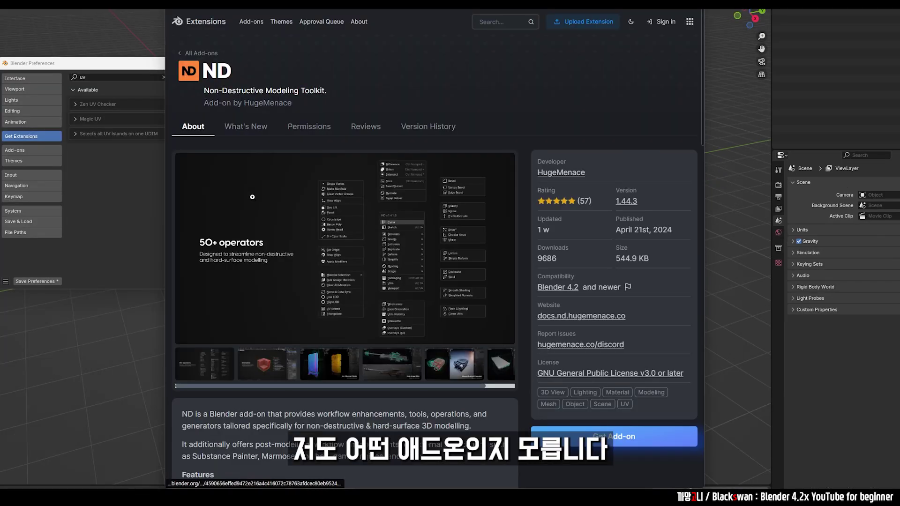
Step: Browse the ND gallery screenshots, scroll down to its reviews, then back up
{"action": "scroll", "coordinate": [404, 230], "scroll_direction": "down", "scroll_amount": 2}
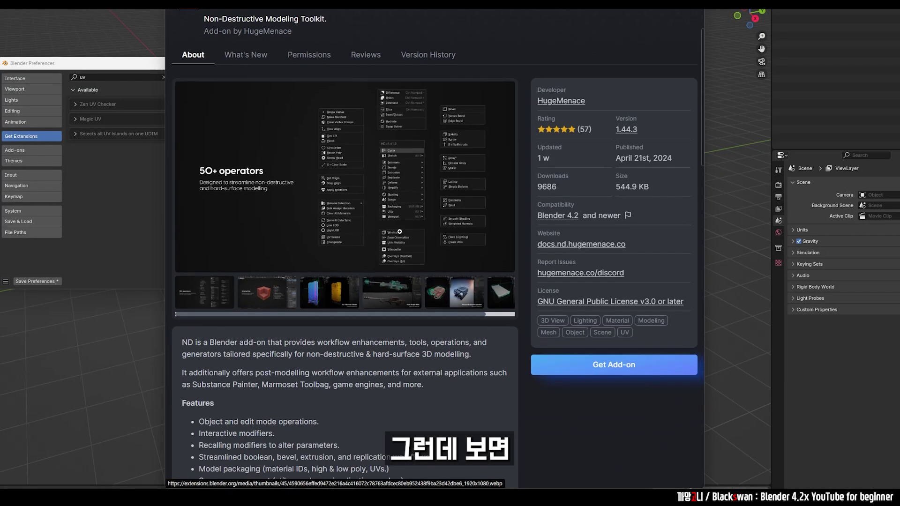
{"action": "left_click", "coordinate": [322, 298]}
{"action": "left_click", "coordinate": [368, 298]}
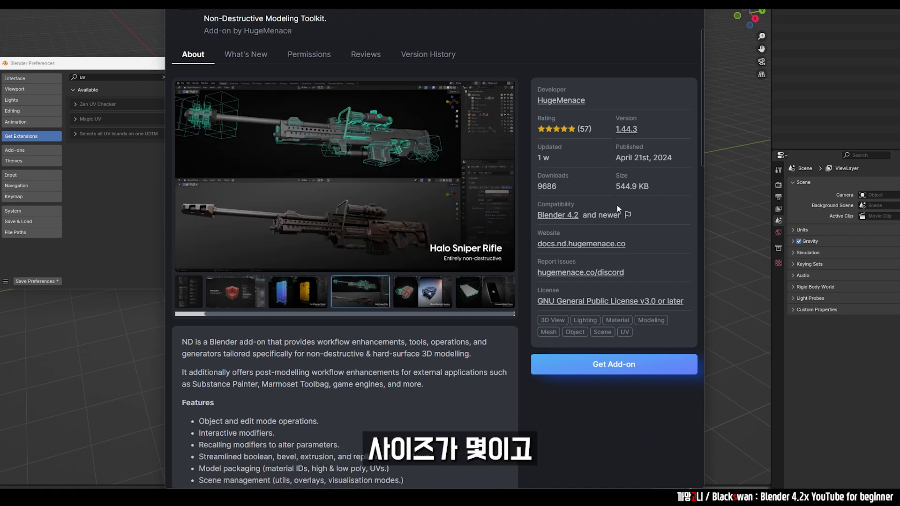
{"action": "scroll", "coordinate": [515, 262], "scroll_direction": "down", "scroll_amount": 5}
{"action": "scroll", "coordinate": [478, 286], "scroll_direction": "down", "scroll_amount": 5}
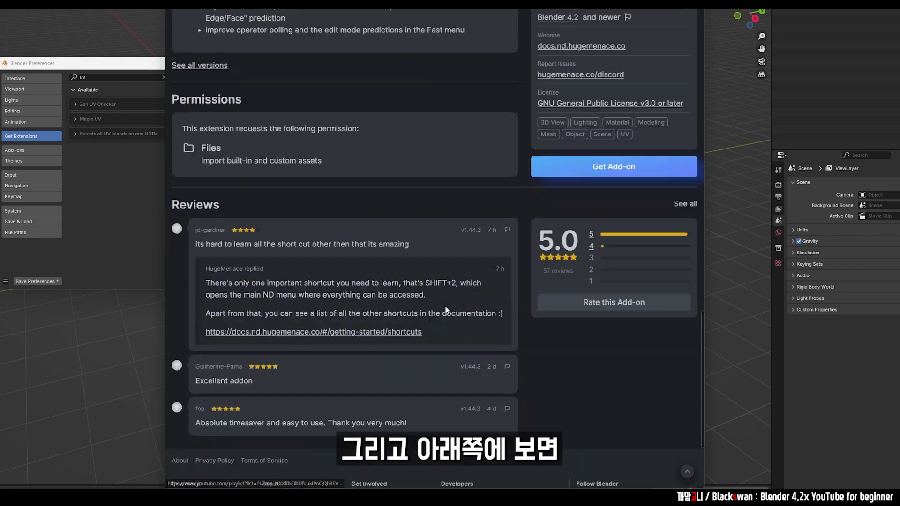
{"action": "scroll", "coordinate": [445, 307], "scroll_direction": "down", "scroll_amount": 3}
{"action": "scroll", "coordinate": [422, 306], "scroll_direction": "up", "scroll_amount": 2}
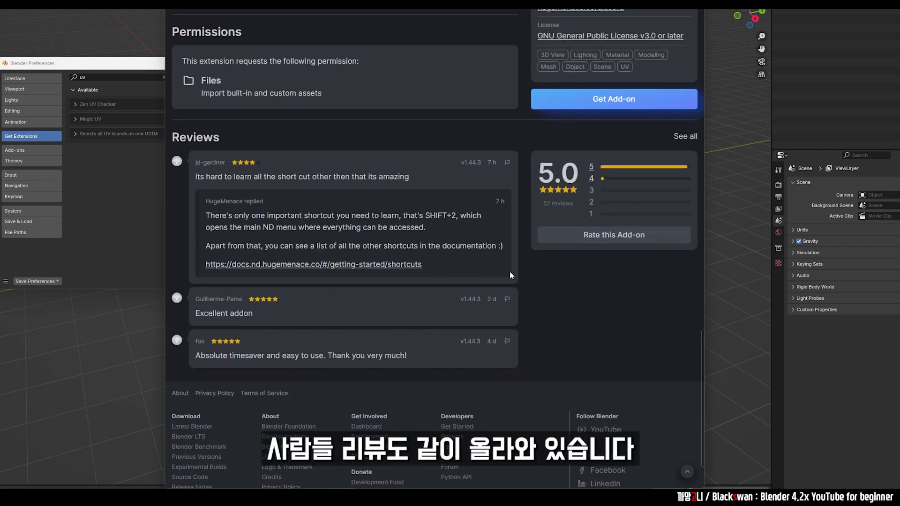
{"action": "scroll", "coordinate": [515, 269], "scroll_direction": "up", "scroll_amount": 15}
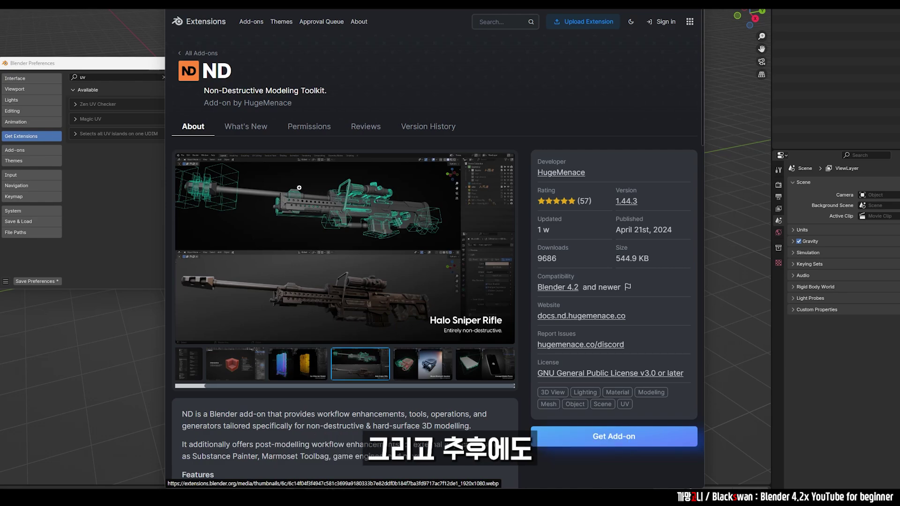
Step: From the Extensions home page, open the Import Autodesk MAX (.max) add-on page (version 1.5.2)
{"action": "left_click", "coordinate": [217, 24]}
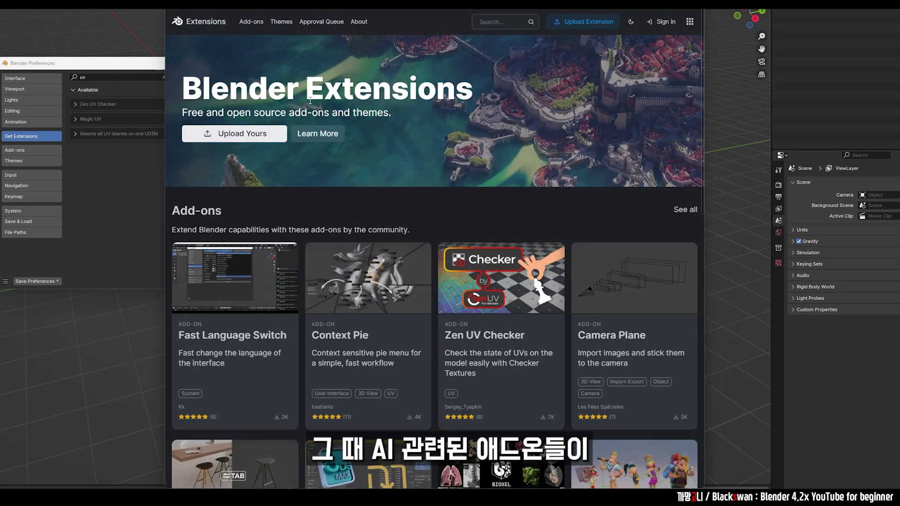
{"action": "scroll", "coordinate": [401, 346], "scroll_direction": "down", "scroll_amount": 3}
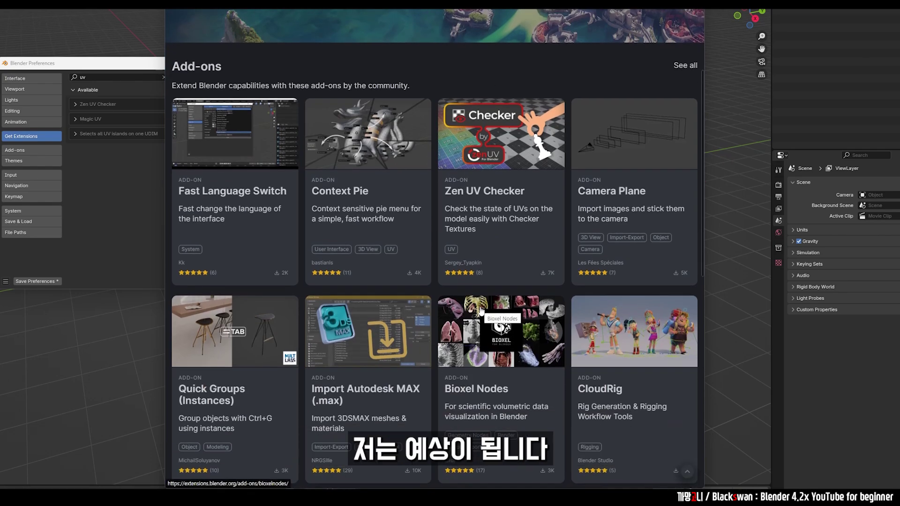
{"action": "scroll", "coordinate": [347, 287], "scroll_direction": "down", "scroll_amount": 2}
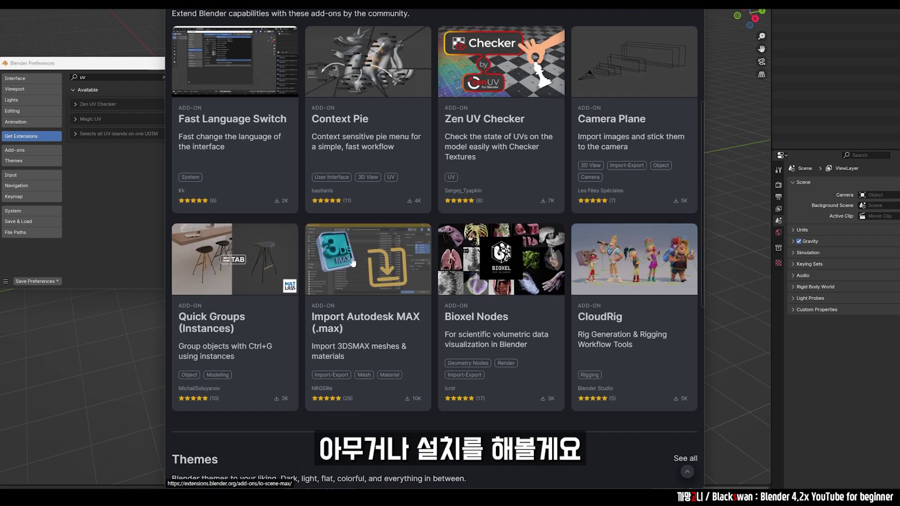
{"action": "left_click", "coordinate": [353, 263]}
{"action": "scroll", "coordinate": [499, 260], "scroll_direction": "down", "scroll_amount": 2}
{"action": "scroll", "coordinate": [500, 260], "scroll_direction": "down", "scroll_amount": 3}
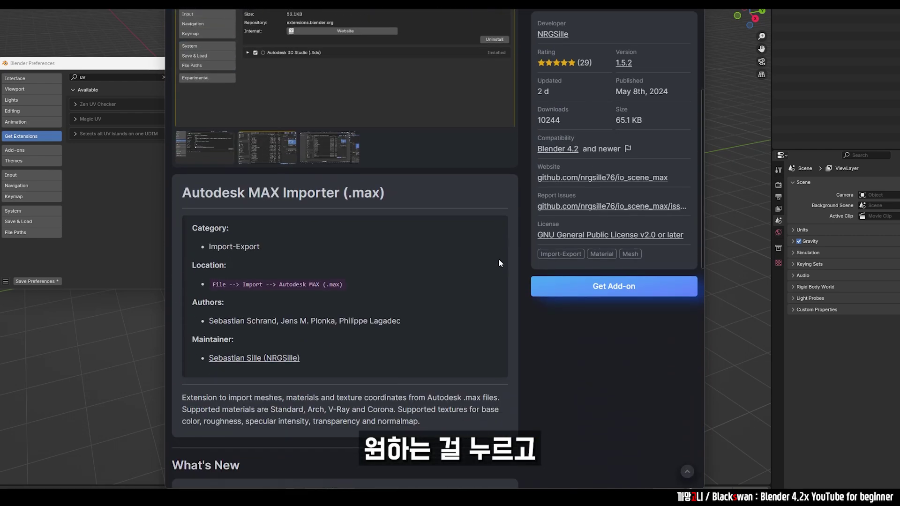
{"action": "scroll", "coordinate": [499, 259], "scroll_direction": "up", "scroll_amount": 2}
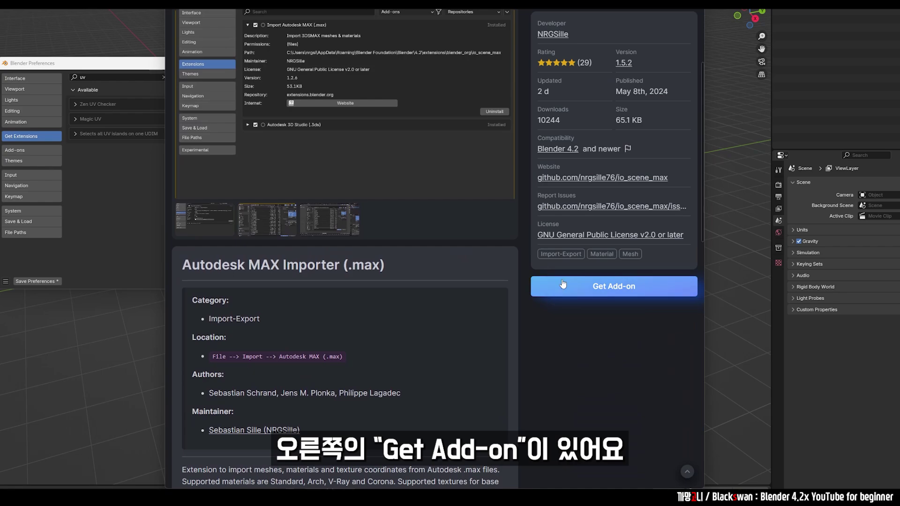
Step: Drag the Import Autodesk MAX add-on into Blender and install it with Enable Add-on checked
{"action": "left_click", "coordinate": [579, 299]}
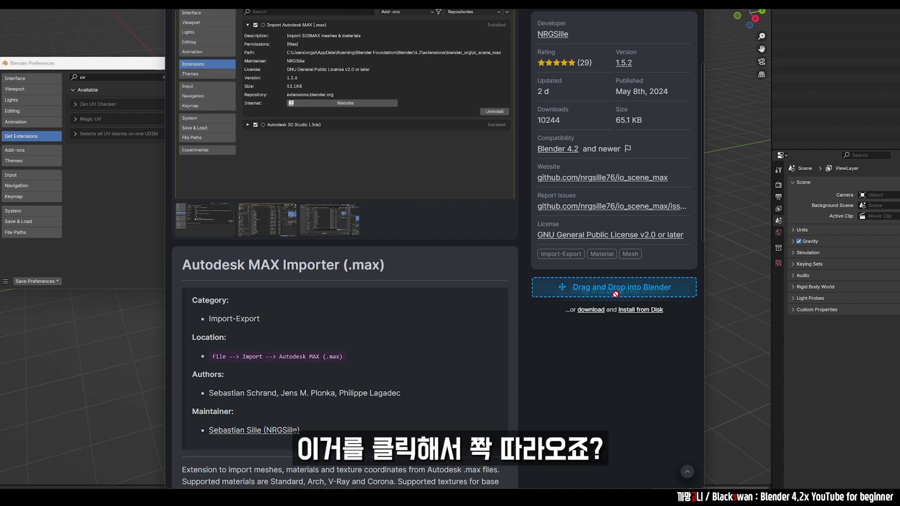
{"action": "left_click_drag", "start_coordinate": [622, 294], "coordinate": [121, 328]}
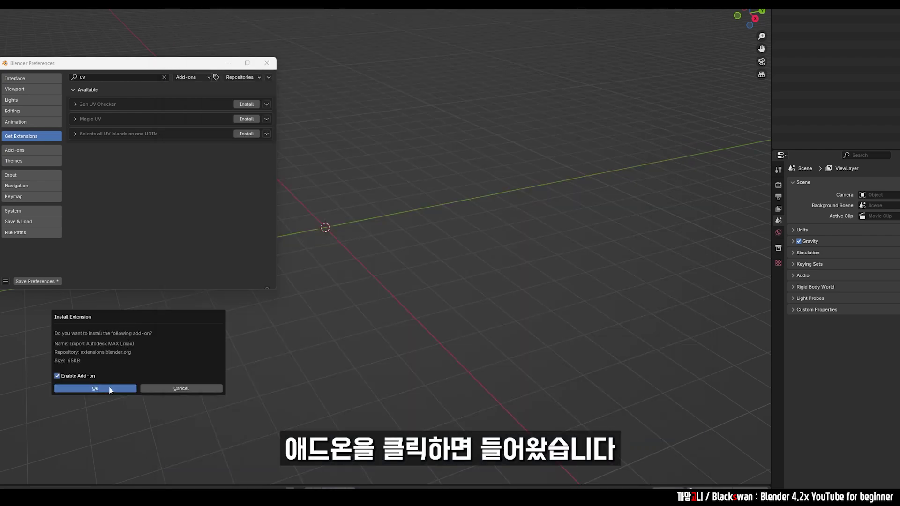
{"action": "left_click", "coordinate": [110, 389]}
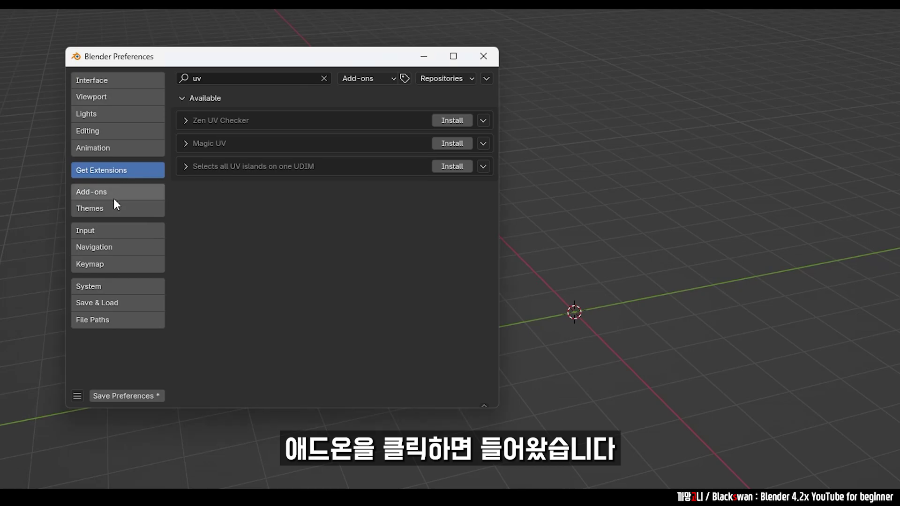
{"action": "left_click", "coordinate": [113, 193]}
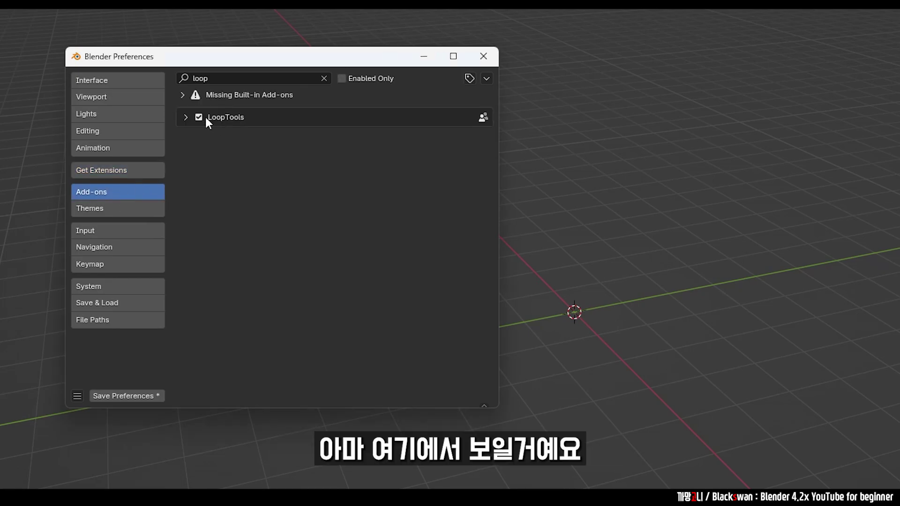
{"action": "left_click", "coordinate": [323, 79]}
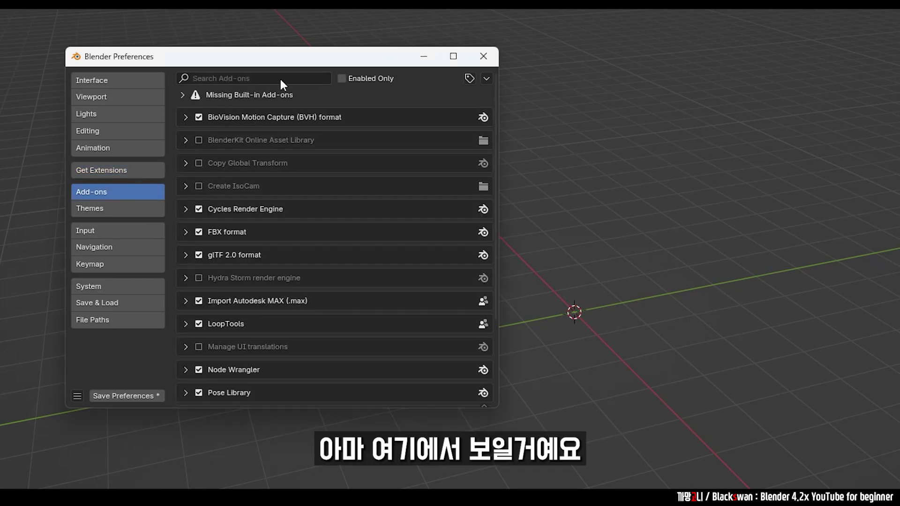
{"action": "left_click", "coordinate": [279, 77]}
{"action": "type", "text": "3d"}
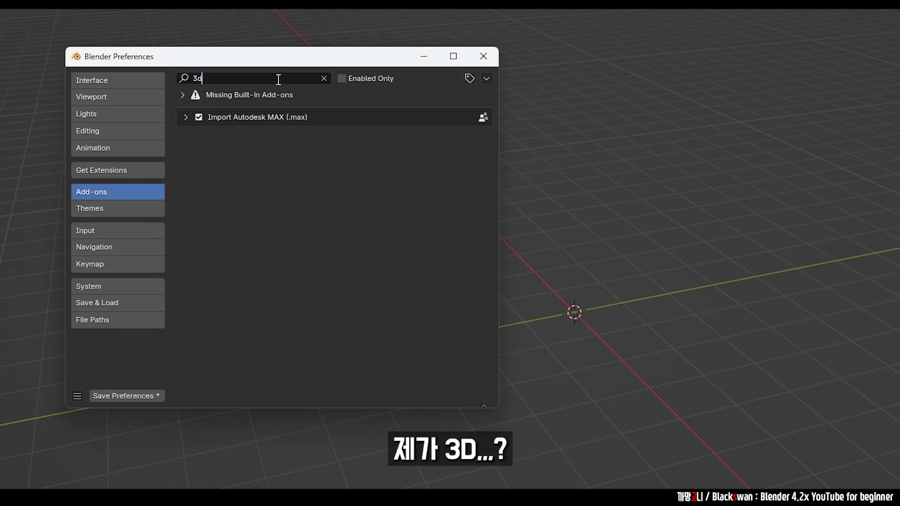
{"action": "scroll", "coordinate": [562, 187], "scroll_direction": "up", "scroll_amount": 3}
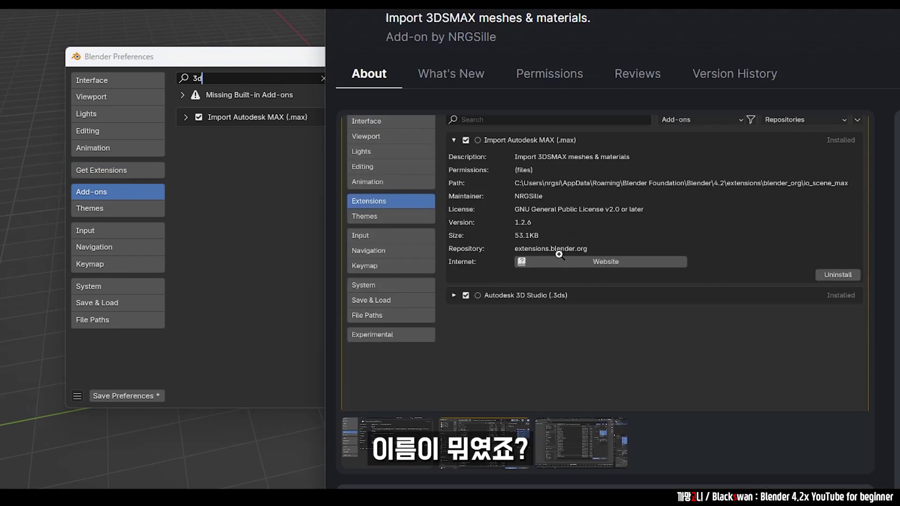
{"action": "scroll", "coordinate": [562, 188], "scroll_direction": "up", "scroll_amount": 2}
{"action": "mouse_move", "coordinate": [495, 69]}
{"action": "left_mouse_down"}
{"action": "mouse_move", "coordinate": [602, 69]}
{"action": "mouse_move", "coordinate": [755, 96]}
{"action": "left_mouse_up"}
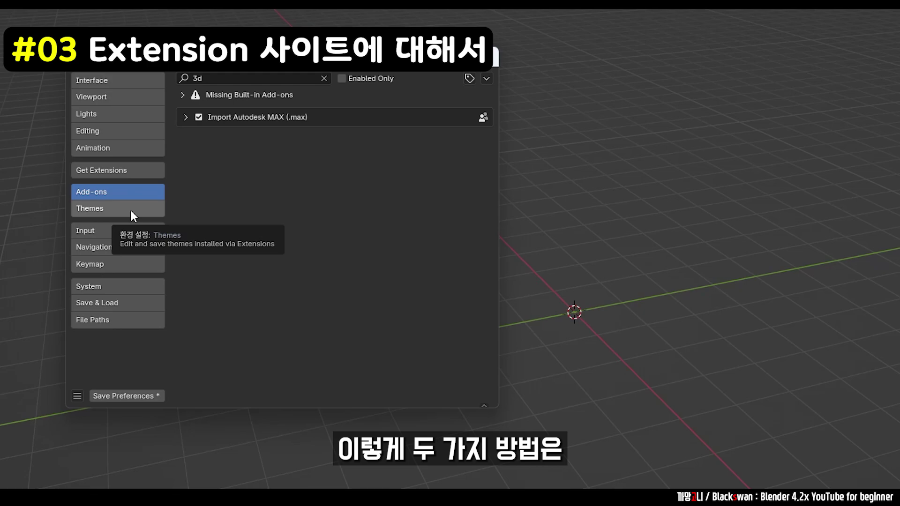
{"action": "left_click", "coordinate": [131, 212]}
{"action": "left_click", "coordinate": [111, 193]}
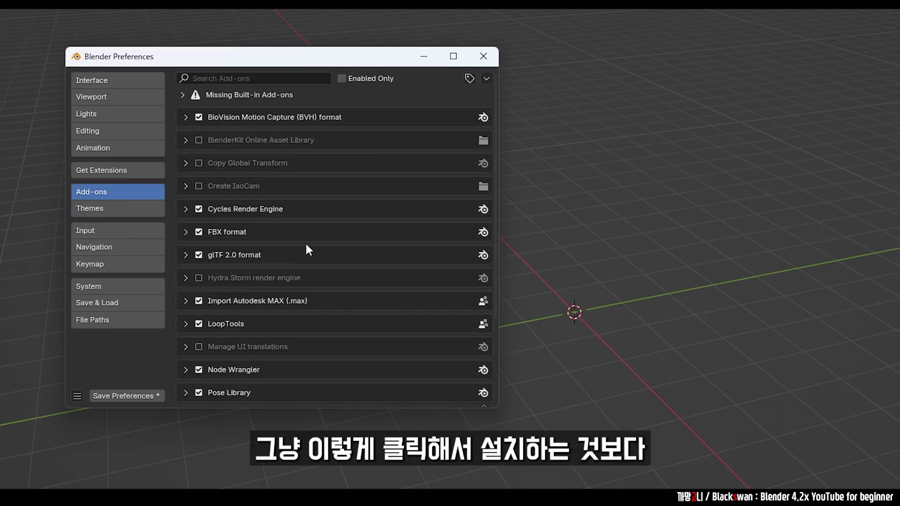
{"action": "scroll", "coordinate": [328, 235], "scroll_direction": "down", "scroll_amount": 5}
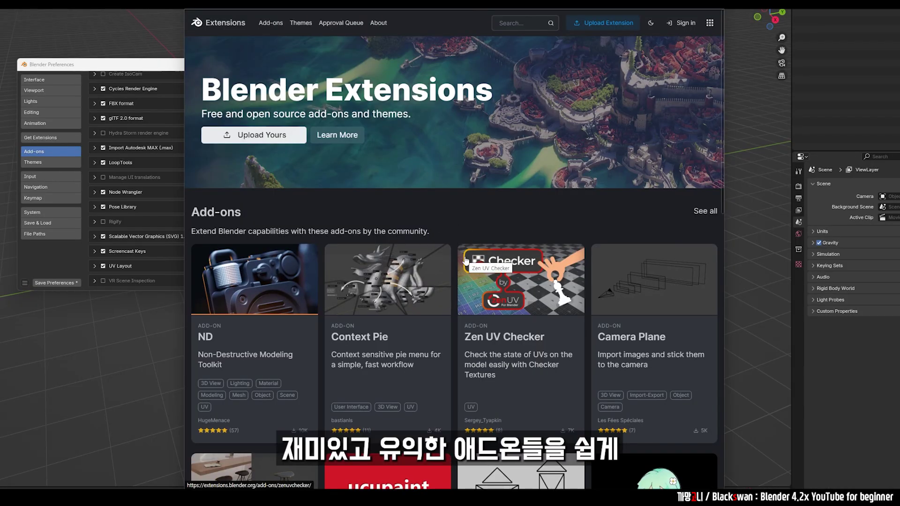
{"action": "scroll", "coordinate": [465, 261], "scroll_direction": "down", "scroll_amount": 3}
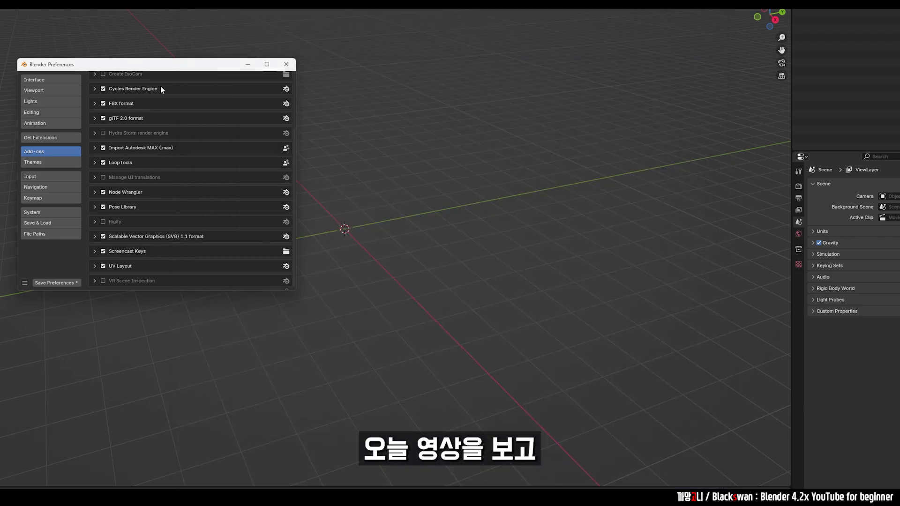
{"action": "scroll", "coordinate": [140, 98], "scroll_direction": "up", "scroll_amount": 5}
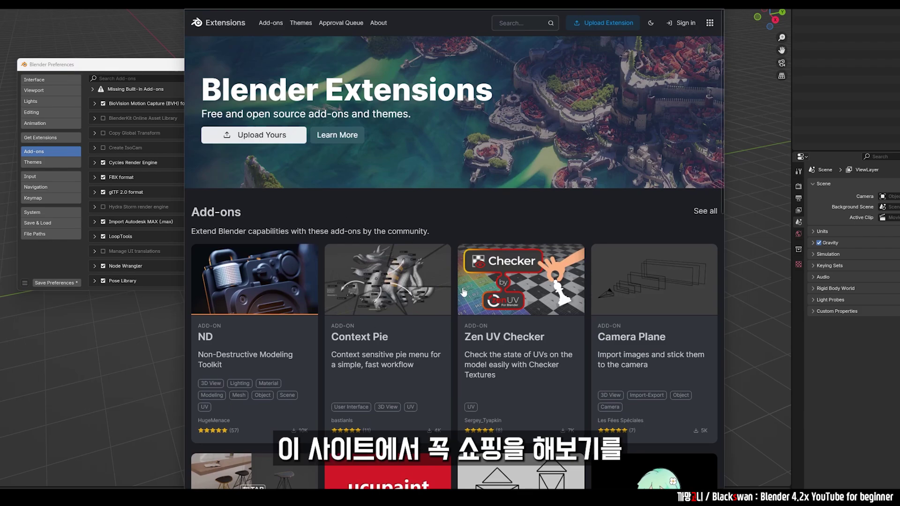
{"action": "scroll", "coordinate": [462, 297], "scroll_direction": "down", "scroll_amount": 6}
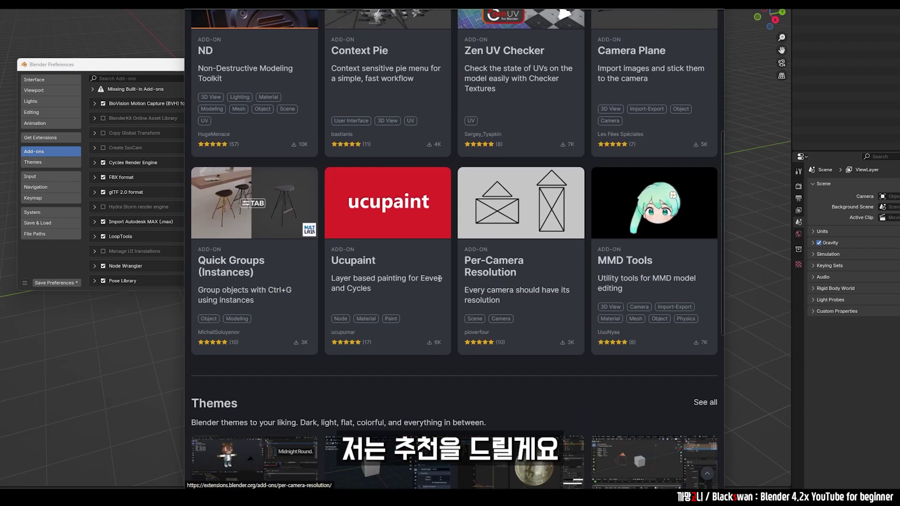
{"action": "scroll", "coordinate": [484, 218], "scroll_direction": "down", "scroll_amount": 3}
{"action": "scroll", "coordinate": [485, 218], "scroll_direction": "up", "scroll_amount": 2}
{"action": "scroll", "coordinate": [485, 218], "scroll_direction": "up", "scroll_amount": 6}
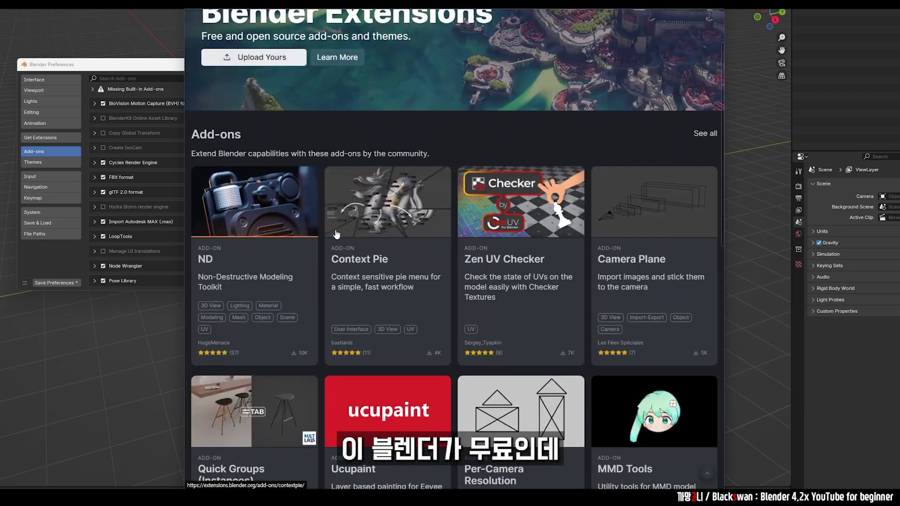
{"action": "scroll", "coordinate": [353, 162], "scroll_direction": "down", "scroll_amount": 4}
{"action": "scroll", "coordinate": [353, 162], "scroll_direction": "down", "scroll_amount": 1}
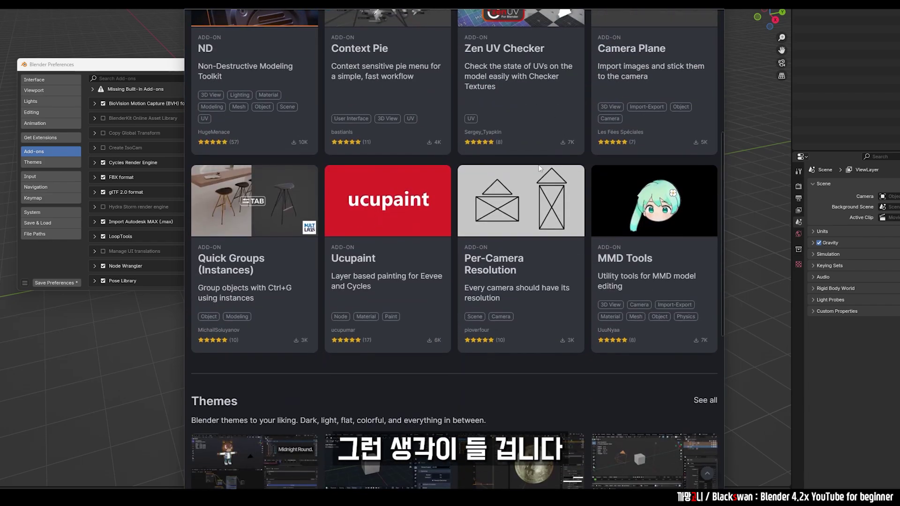
{"action": "scroll", "coordinate": [478, 202], "scroll_direction": "up", "scroll_amount": 5}
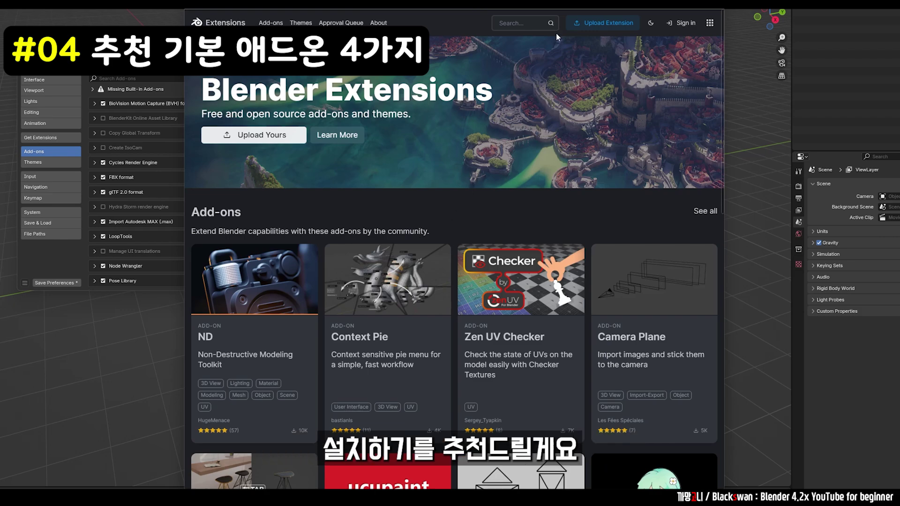
Step: Search Blender Extensions for 'extra' to list Extra Curve Objects and Extra Mesh Objects
{"action": "left_click", "coordinate": [522, 25]}
{"action": "type", "text": "ext"}
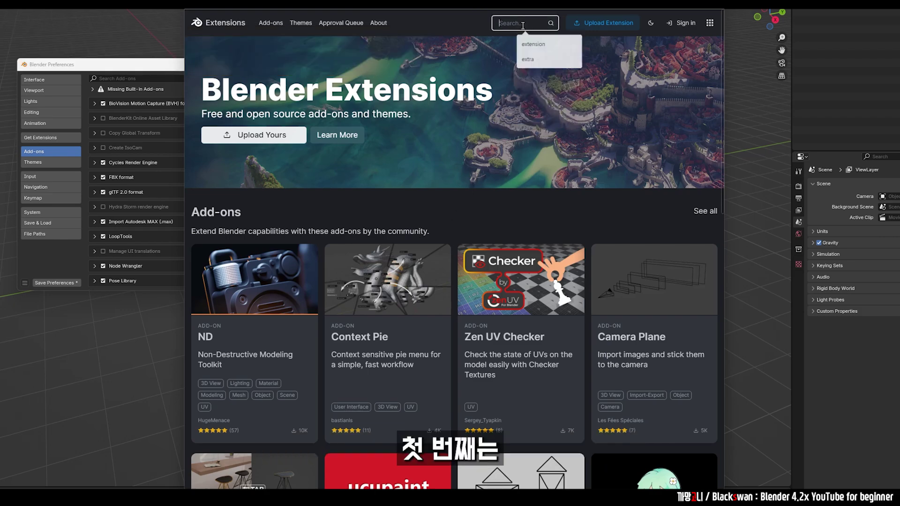
{"action": "type", "text": "ra"}
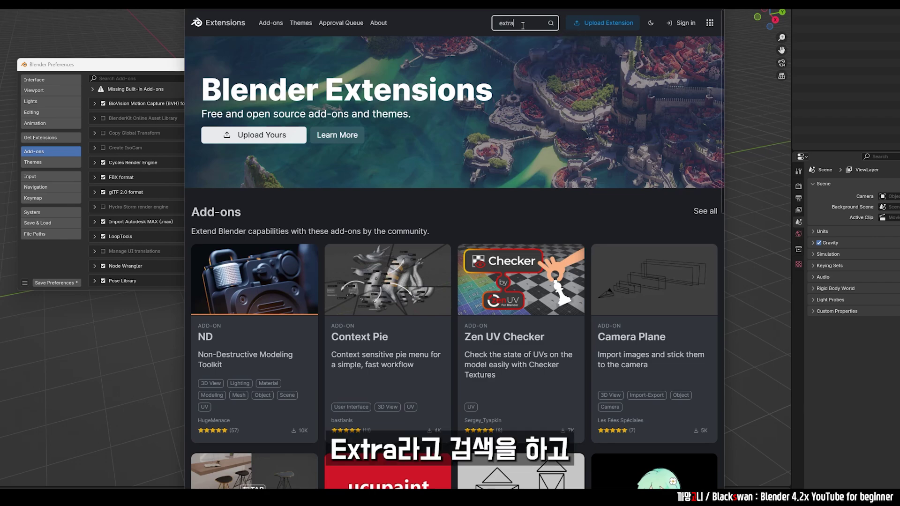
{"action": "key", "text": "Return"}
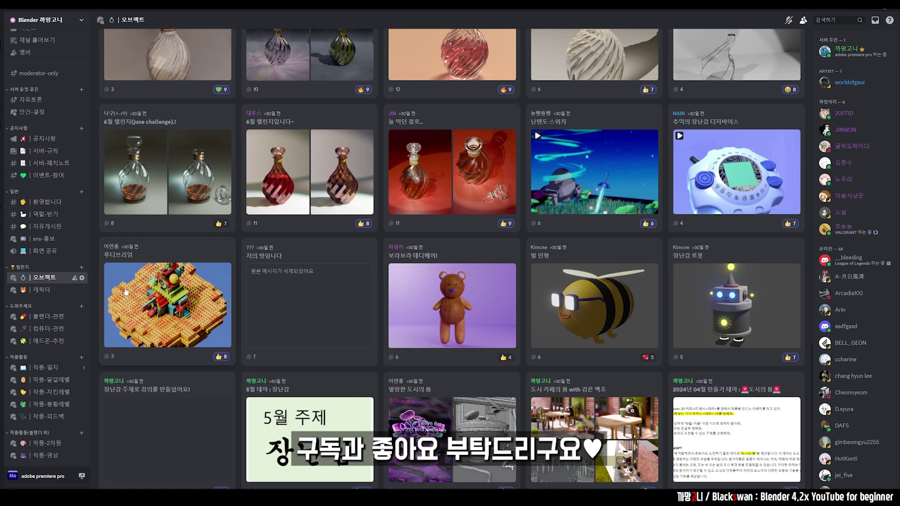
Step: Browse the 캐릭터 and 작품-치킨레벨 channel galleries in Discord
{"action": "left_click", "coordinate": [41, 290]}
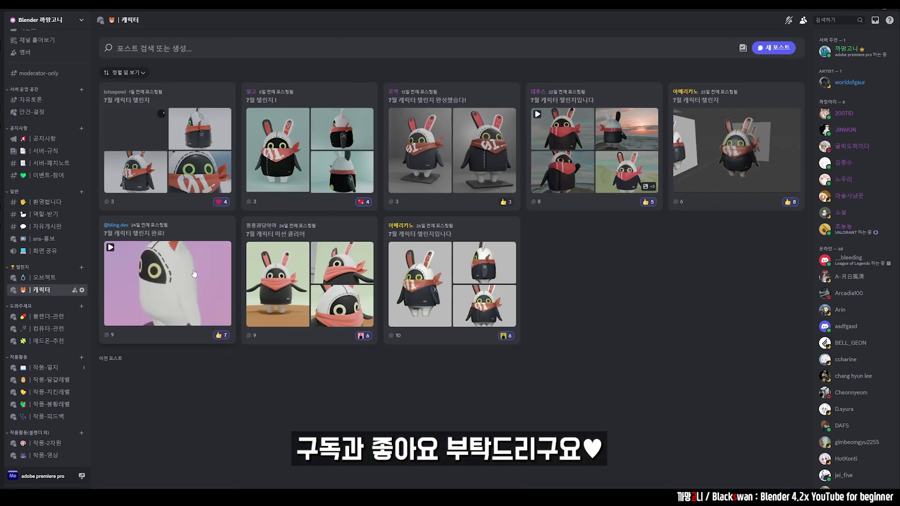
{"action": "scroll", "coordinate": [60, 362], "scroll_direction": "down", "scroll_amount": 3}
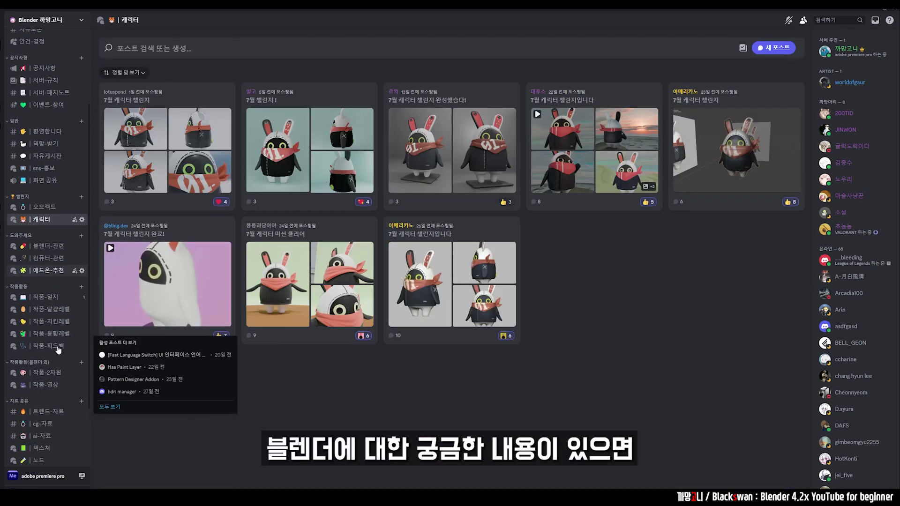
{"action": "left_click", "coordinate": [61, 321]}
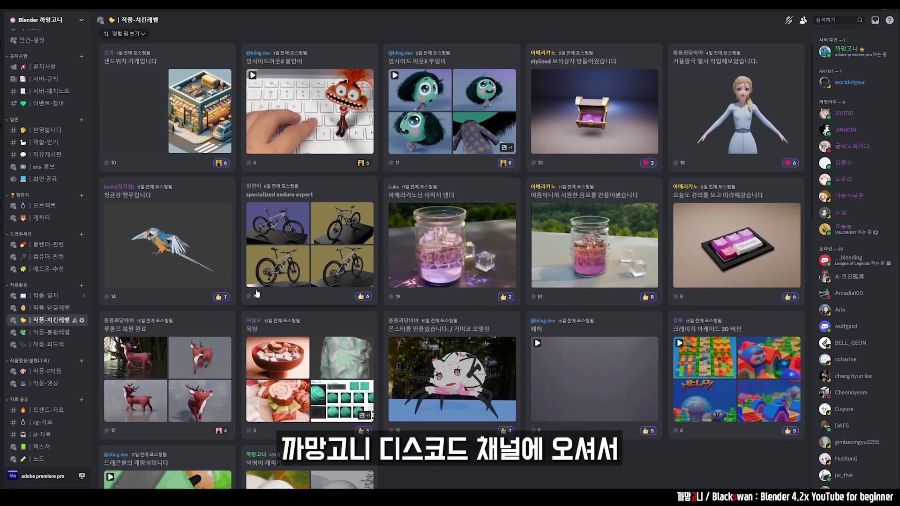
{"action": "scroll", "coordinate": [256, 293], "scroll_direction": "down", "scroll_amount": 4}
{"action": "scroll", "coordinate": [255, 293], "scroll_direction": "down", "scroll_amount": 5}
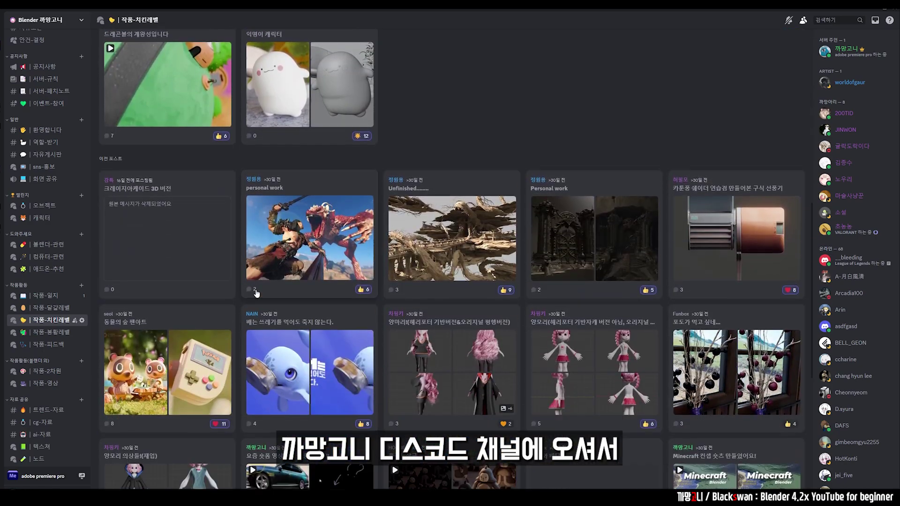
Step: Scroll through the 작품-봉황레벨 gallery, then open the 블렌더-관련 question forum
{"action": "left_click", "coordinate": [56, 333]}
{"action": "scroll", "coordinate": [230, 289], "scroll_direction": "down", "scroll_amount": 2}
{"action": "scroll", "coordinate": [229, 289], "scroll_direction": "down", "scroll_amount": 2}
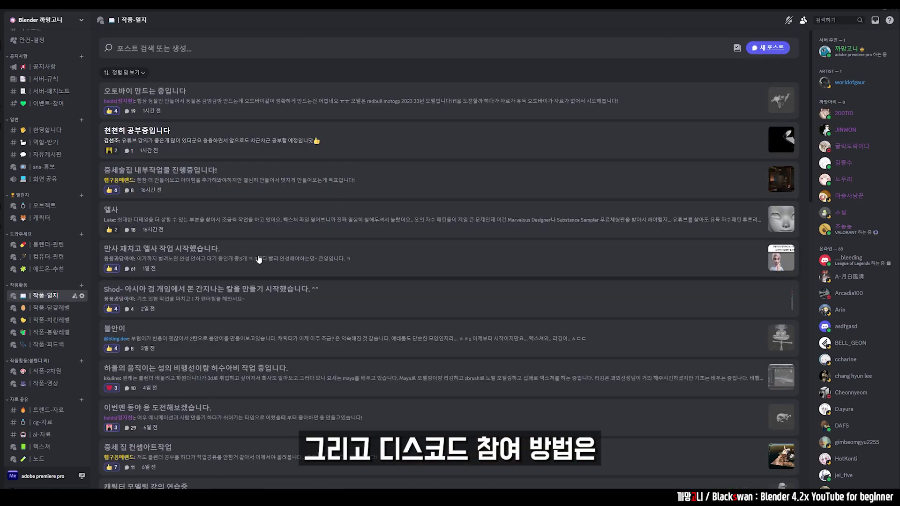
{"action": "scroll", "coordinate": [258, 260], "scroll_direction": "down", "scroll_amount": 2}
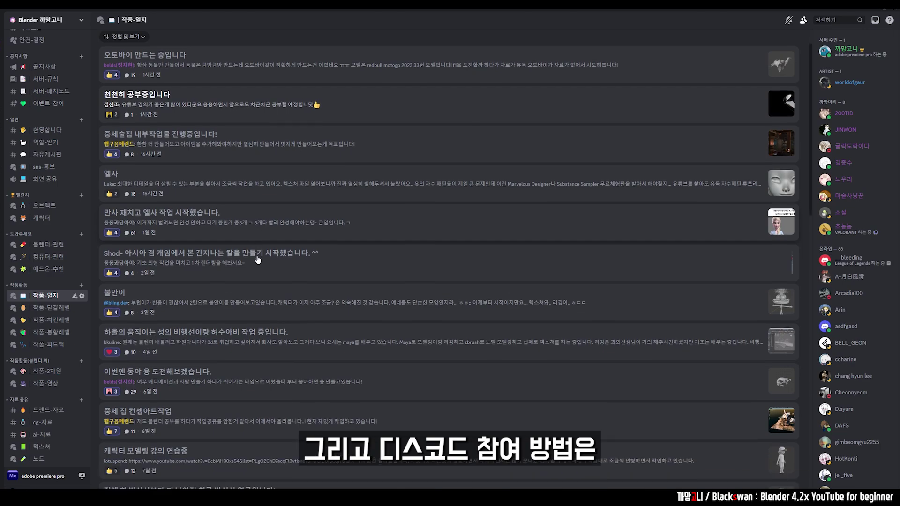
{"action": "scroll", "coordinate": [258, 259], "scroll_direction": "down", "scroll_amount": 2}
{"action": "scroll", "coordinate": [257, 259], "scroll_direction": "down", "scroll_amount": 2}
{"action": "scroll", "coordinate": [257, 259], "scroll_direction": "down", "scroll_amount": 1}
{"action": "scroll", "coordinate": [257, 259], "scroll_direction": "down", "scroll_amount": 2}
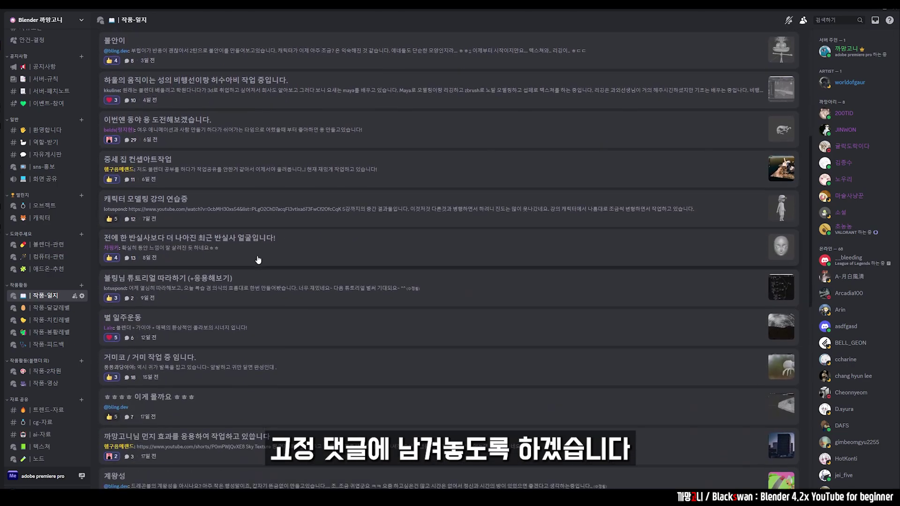
{"action": "scroll", "coordinate": [258, 260], "scroll_direction": "down", "scroll_amount": 1}
{"action": "scroll", "coordinate": [258, 260], "scroll_direction": "down", "scroll_amount": 2}
{"action": "scroll", "coordinate": [258, 259], "scroll_direction": "down", "scroll_amount": 1}
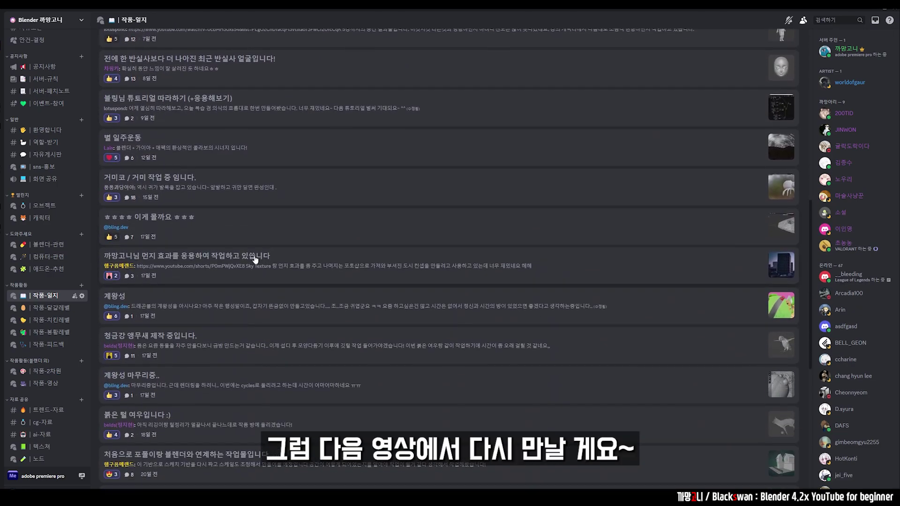
{"action": "left_click", "coordinate": [48, 244]}
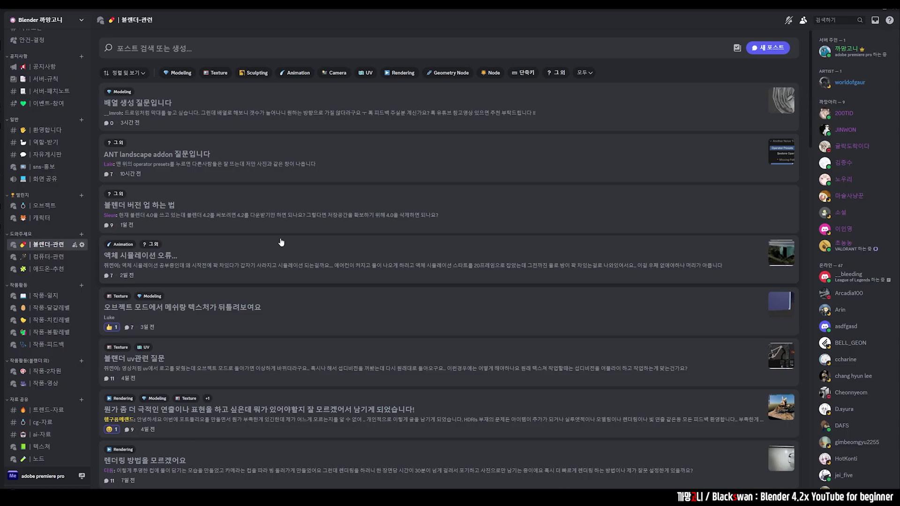
{"action": "scroll", "coordinate": [281, 242], "scroll_direction": "down", "scroll_amount": 1}
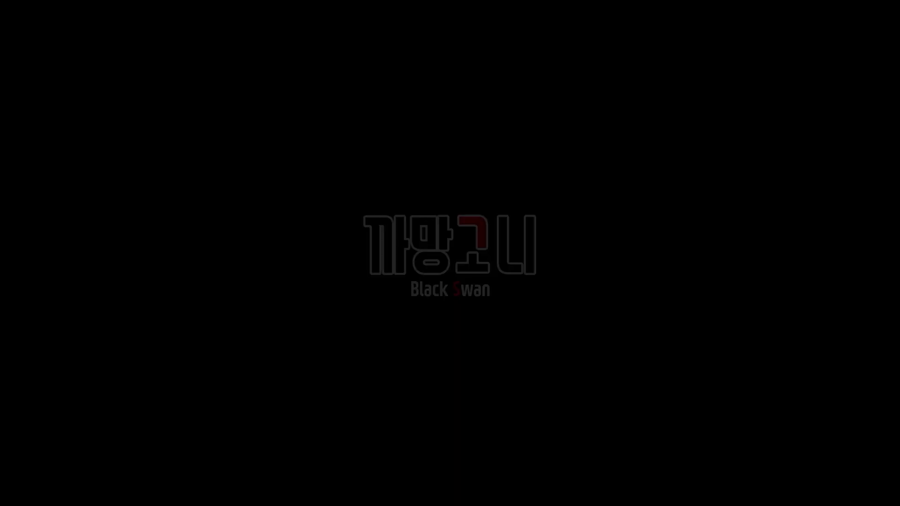